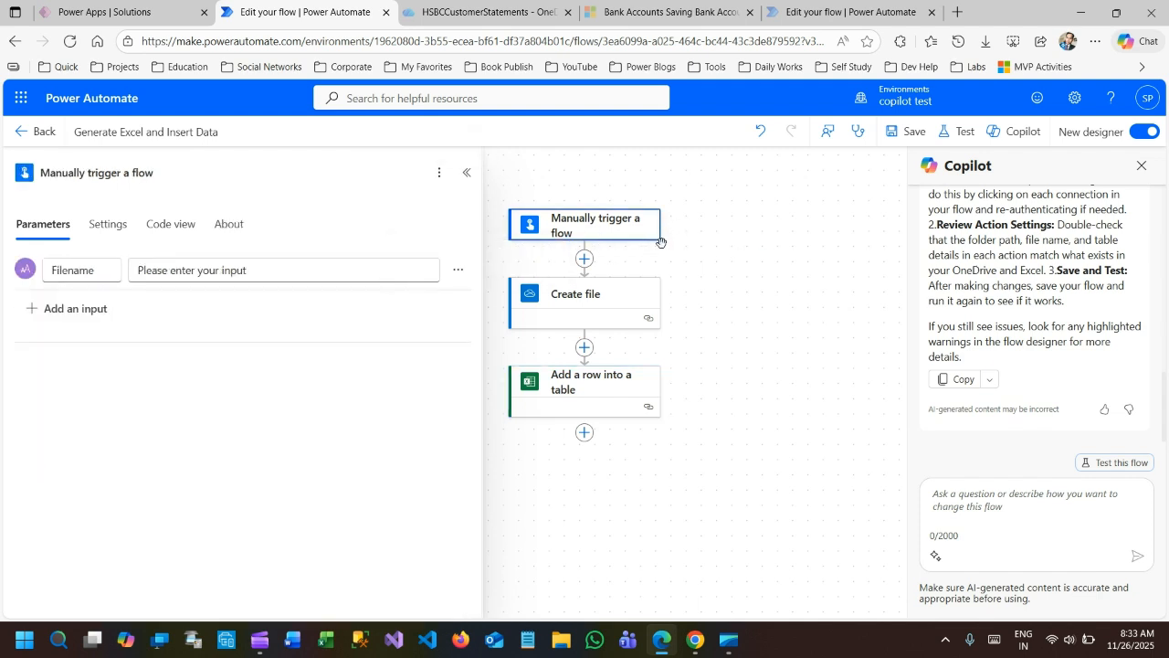
In the Create file action, replace the file name with the trigger's Filename dynamic value followed by .xlsx.
drag(52, 269, 102, 267)
click(71, 272)
click(578, 297)
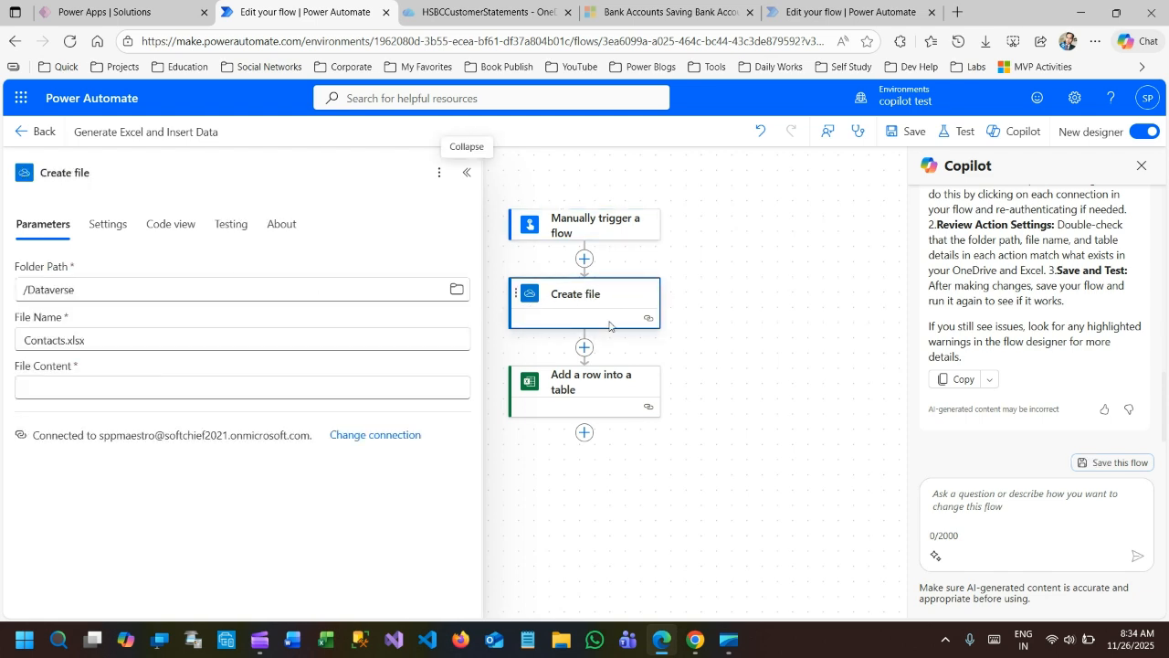
drag(27, 290, 78, 289)
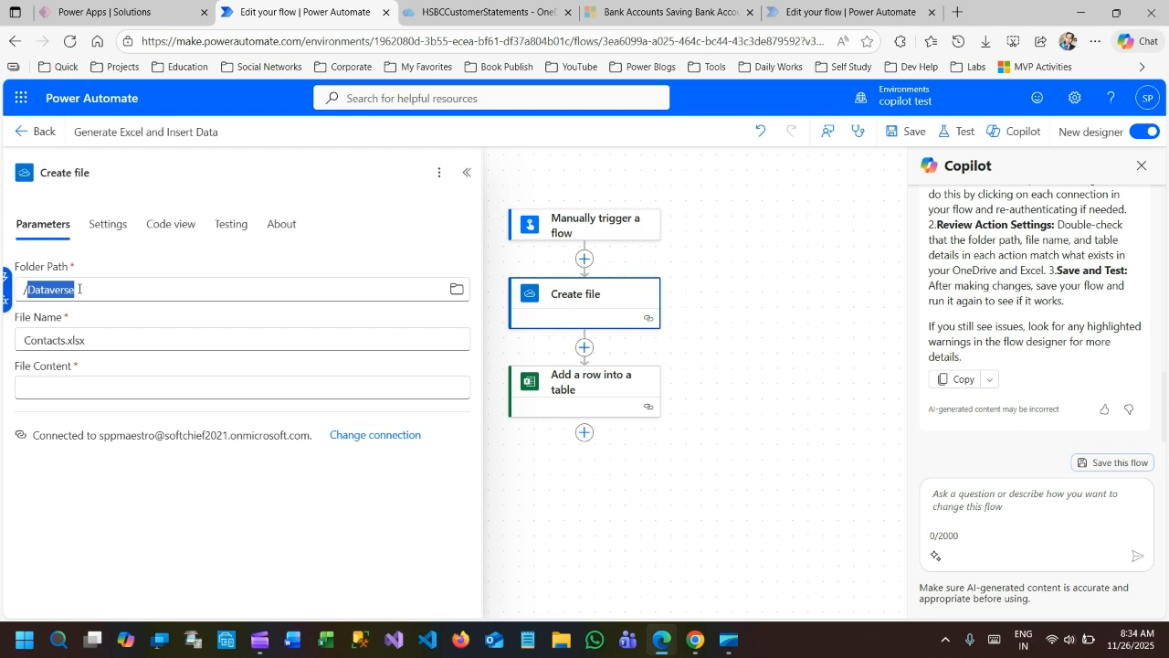
click(70, 317)
click(47, 339)
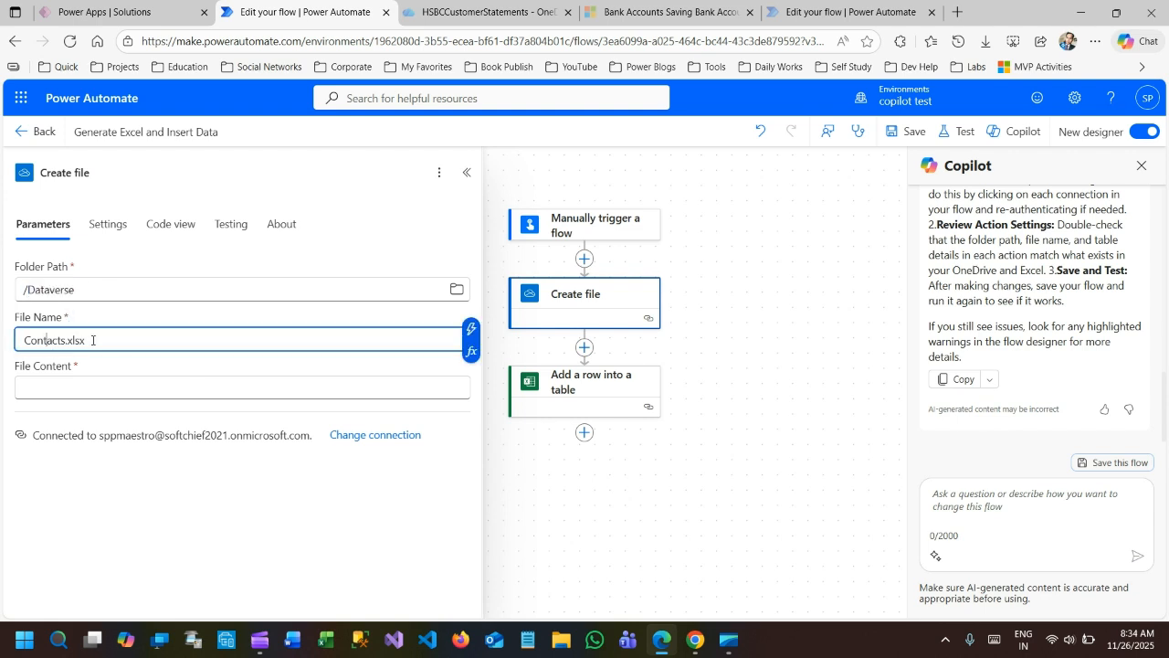
drag(91, 340, 9, 342)
key(BackSpace)
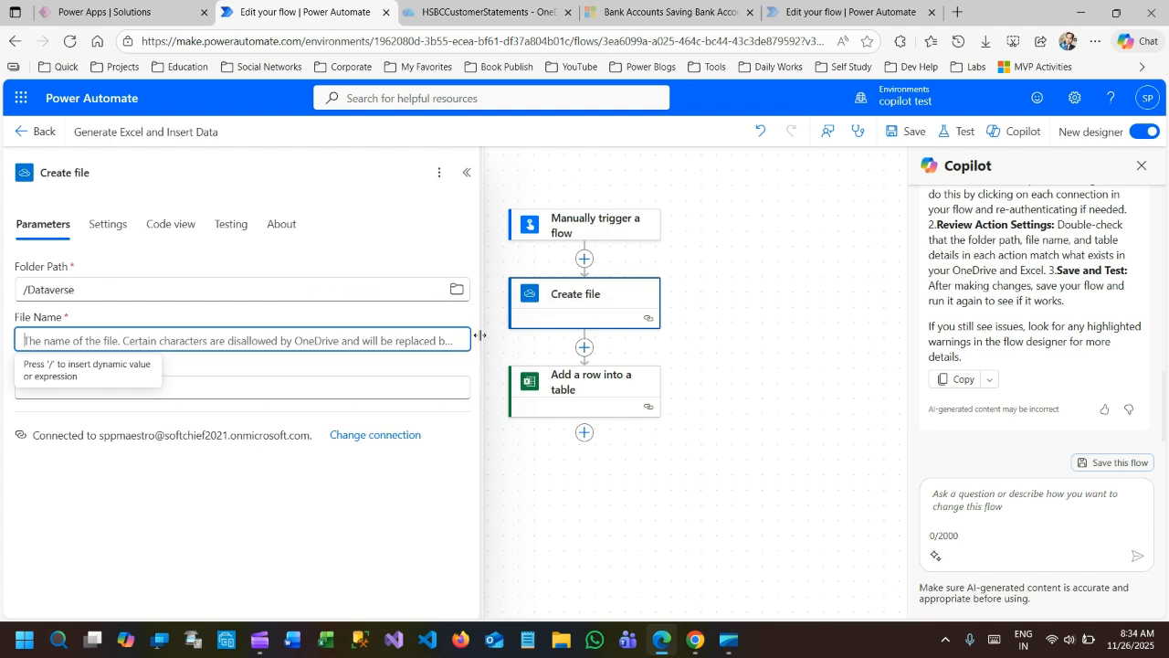
click(471, 327)
click(554, 265)
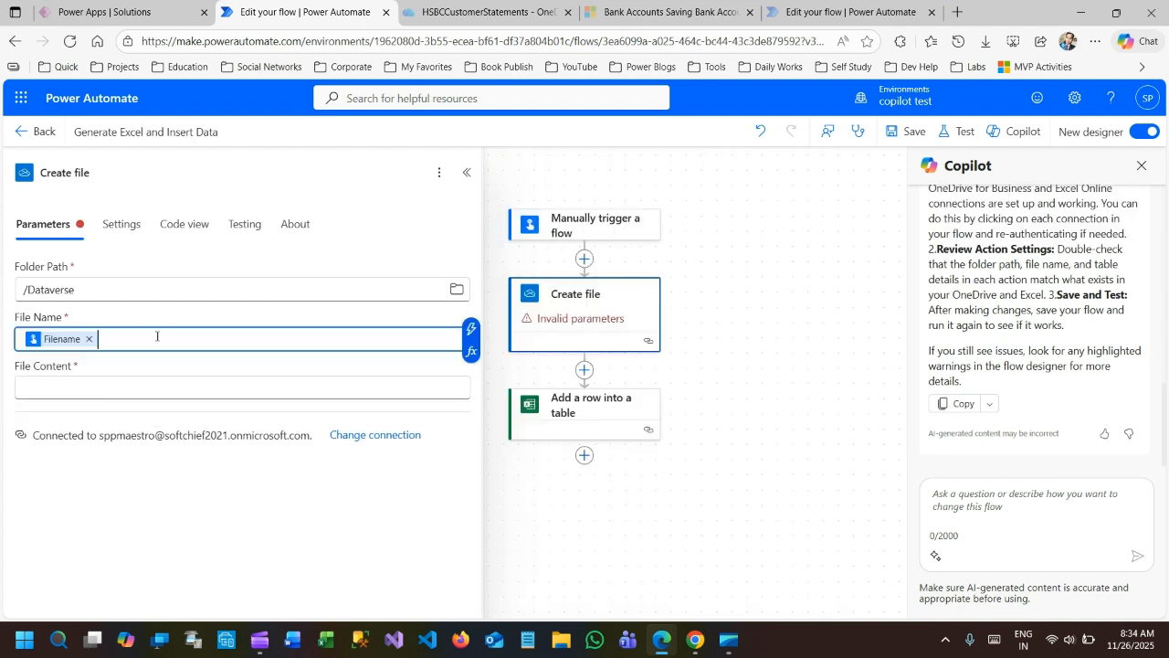
text(.xlsx)
click(129, 371)
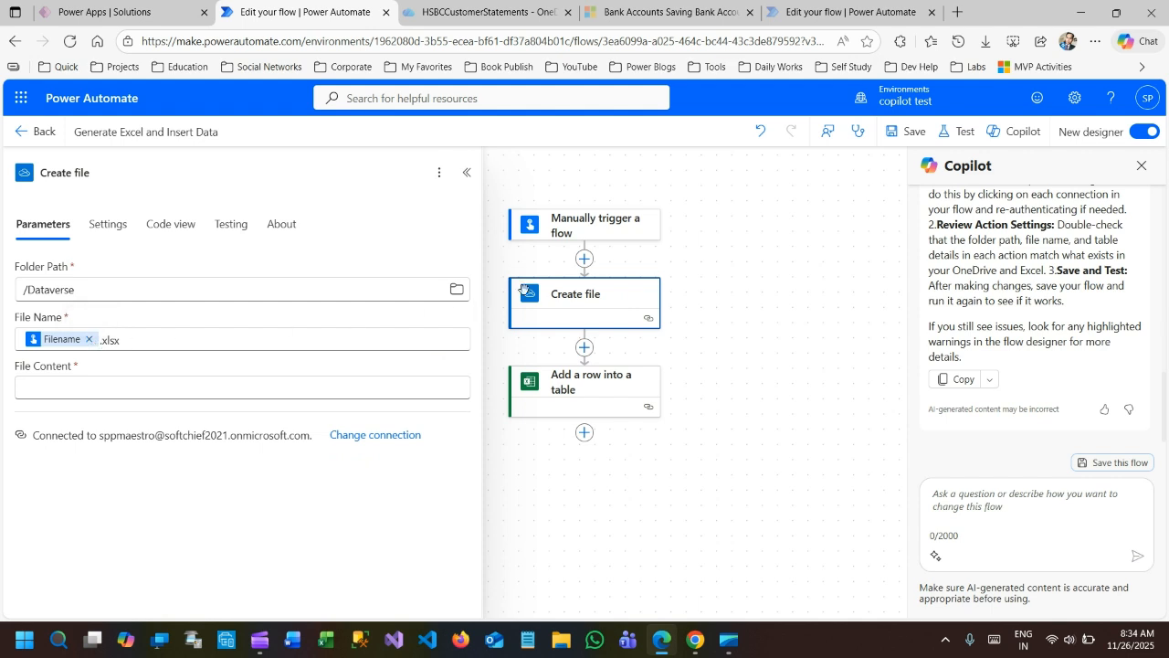
click(63, 390)
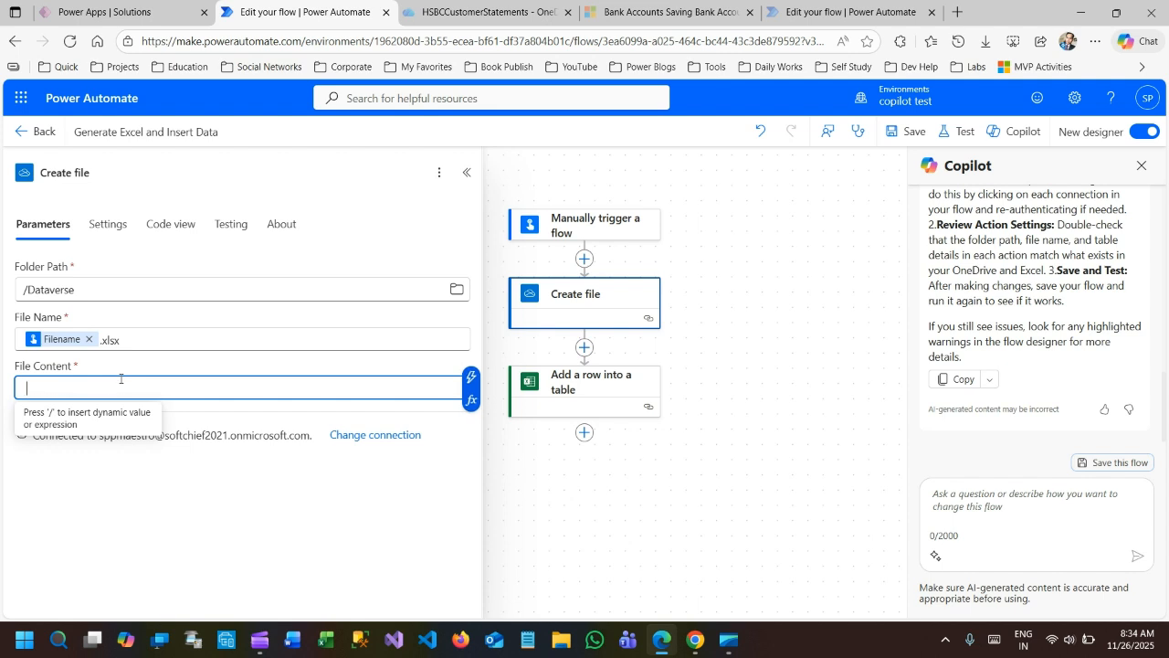
click(90, 368)
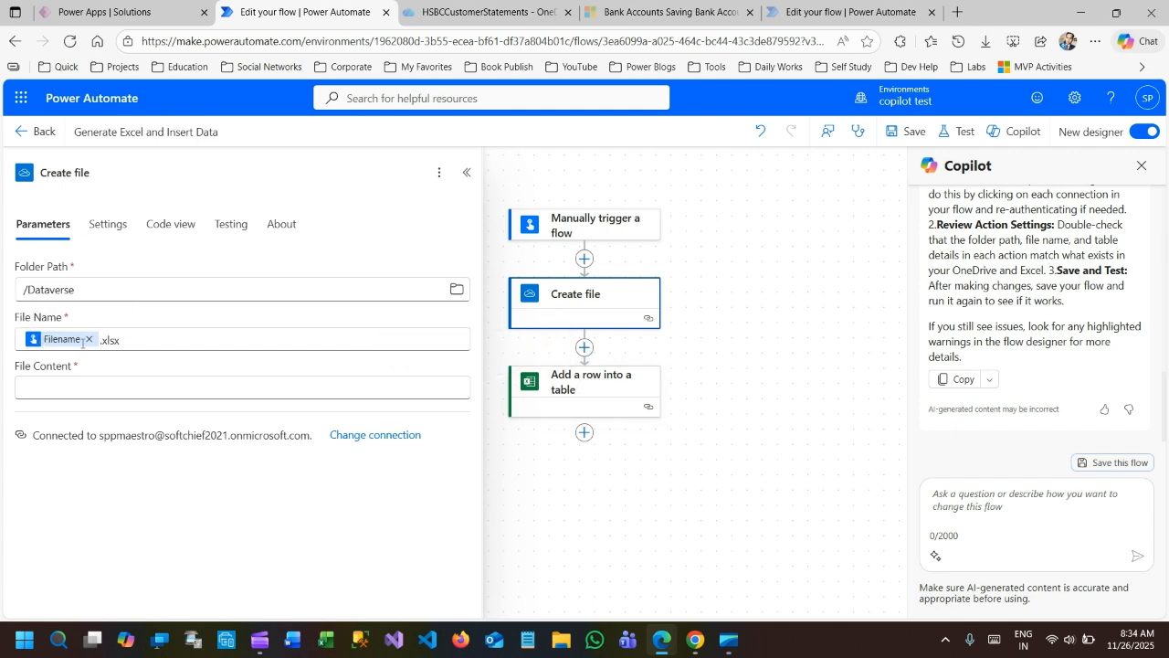
Insert the Excel Online (Business) Create table action between Create file and Add a row into a table.
click(584, 347)
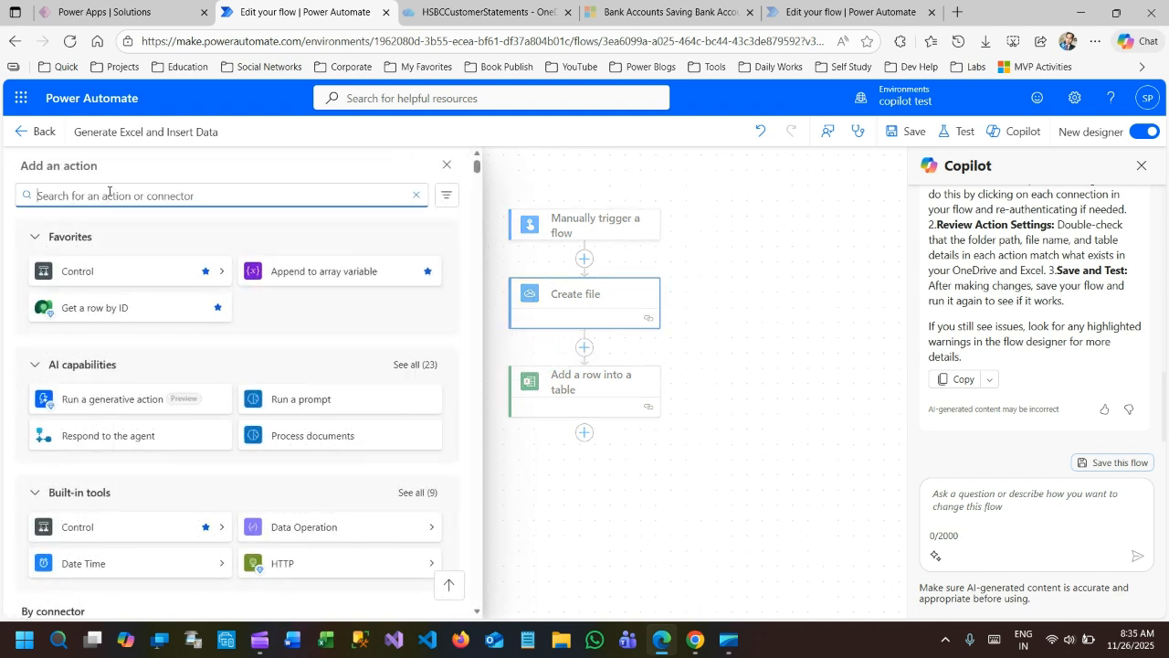
text(excel)
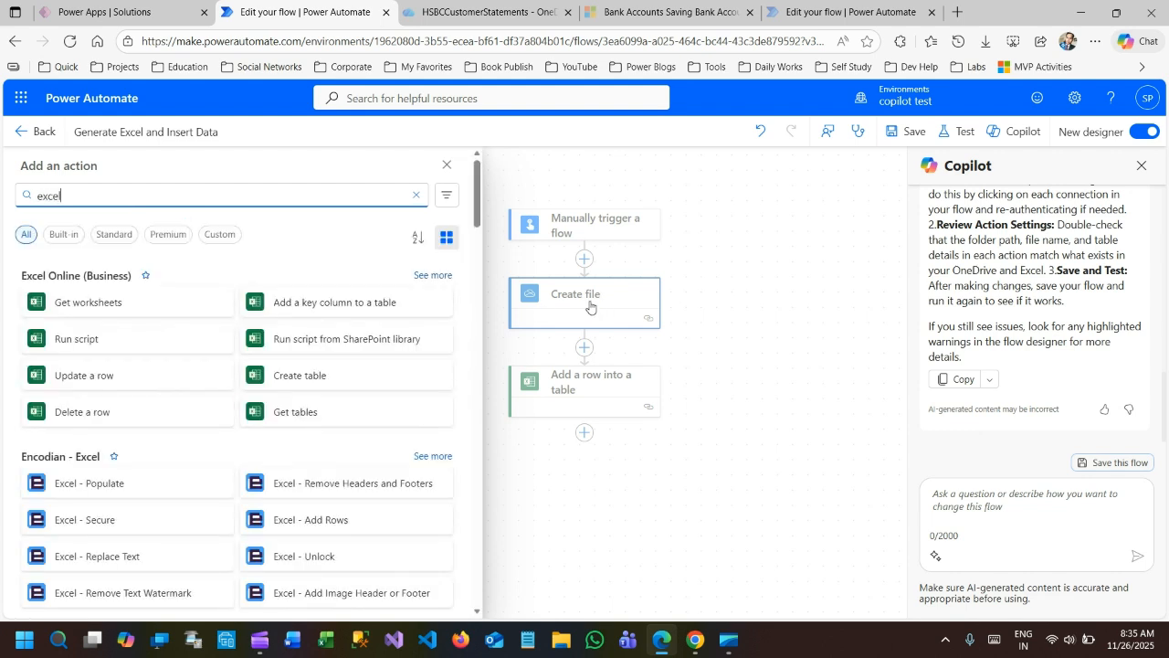
click(342, 375)
Set the Create table action's location to OneDrive for Business and its document library to OneDrive.
click(131, 288)
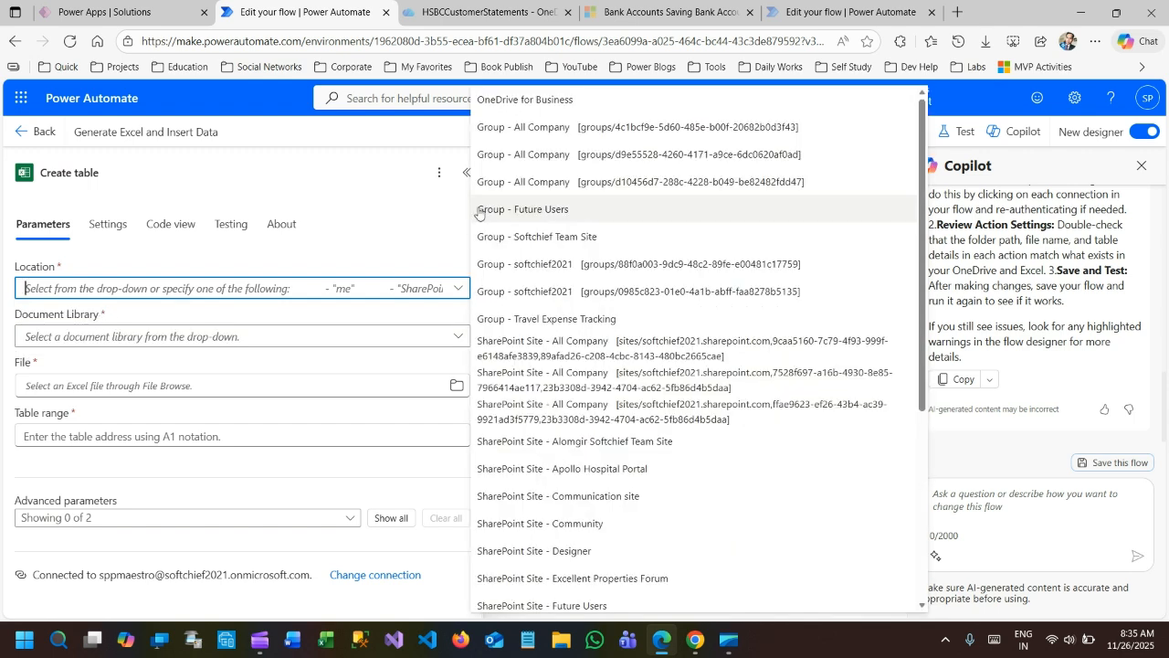
click(513, 100)
click(183, 337)
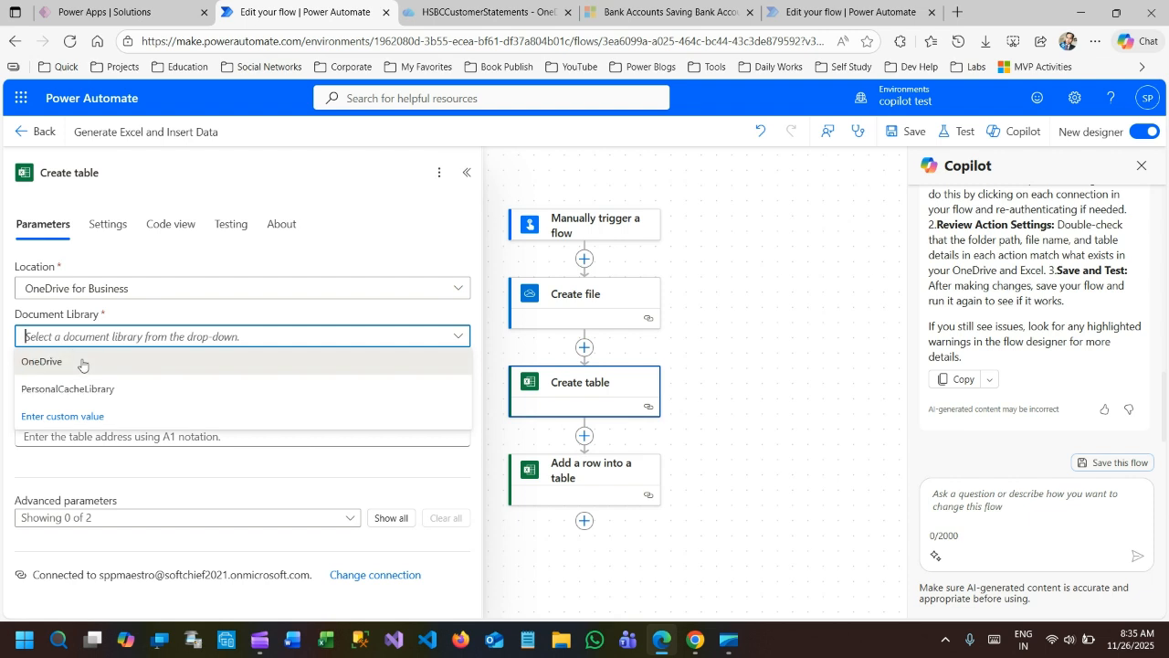
click(82, 363)
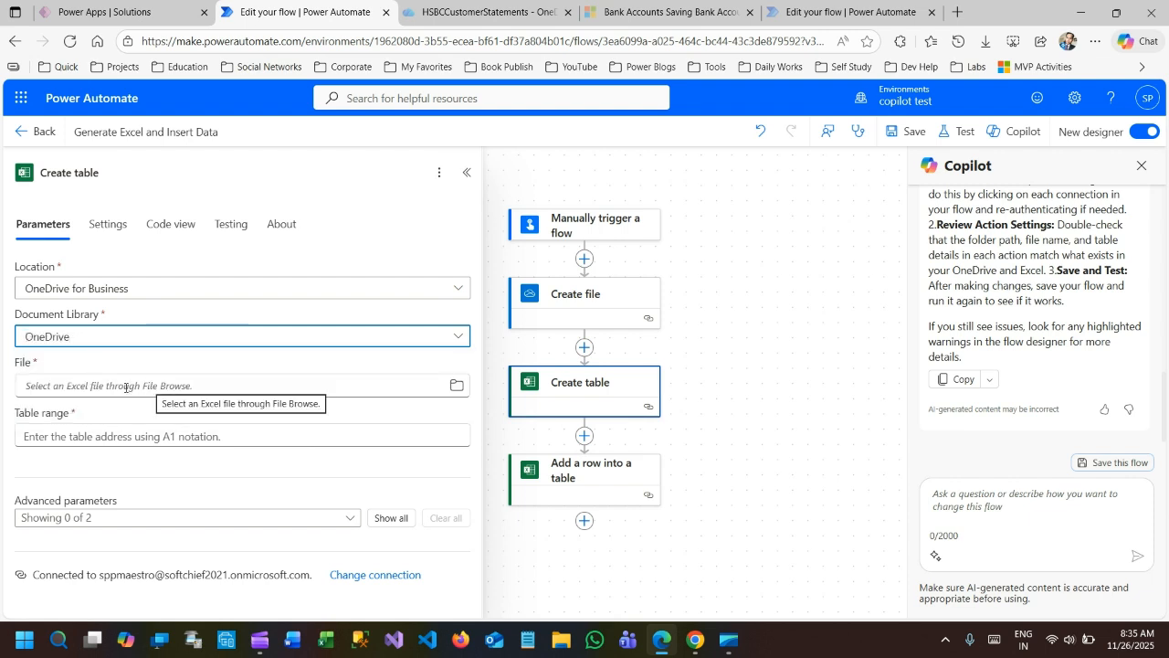
Set the Create table action's file to /Dataverse/ followed by the Name dynamic value from Create file.
click(126, 387)
text(/D)
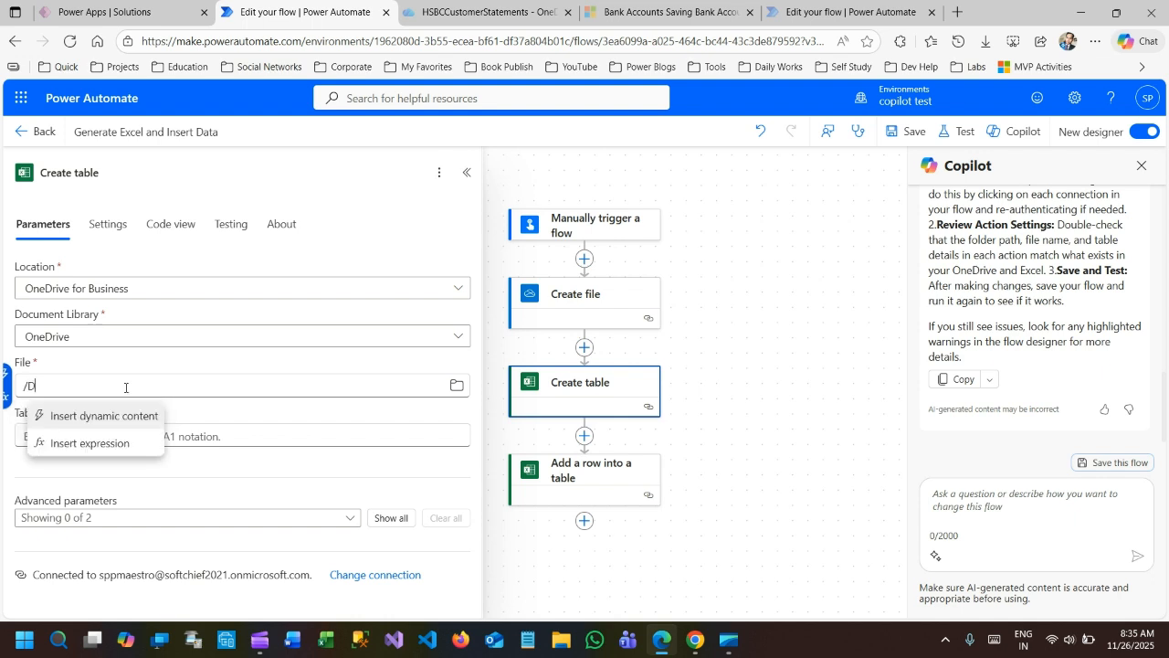
text(ataverse)
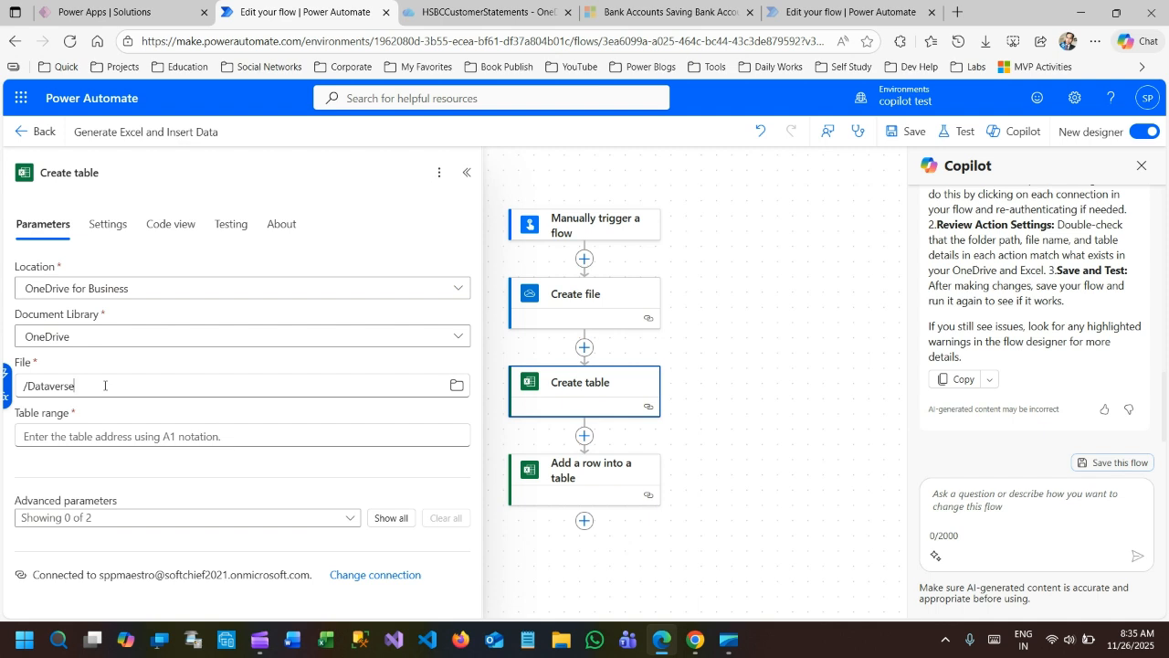
click(586, 297)
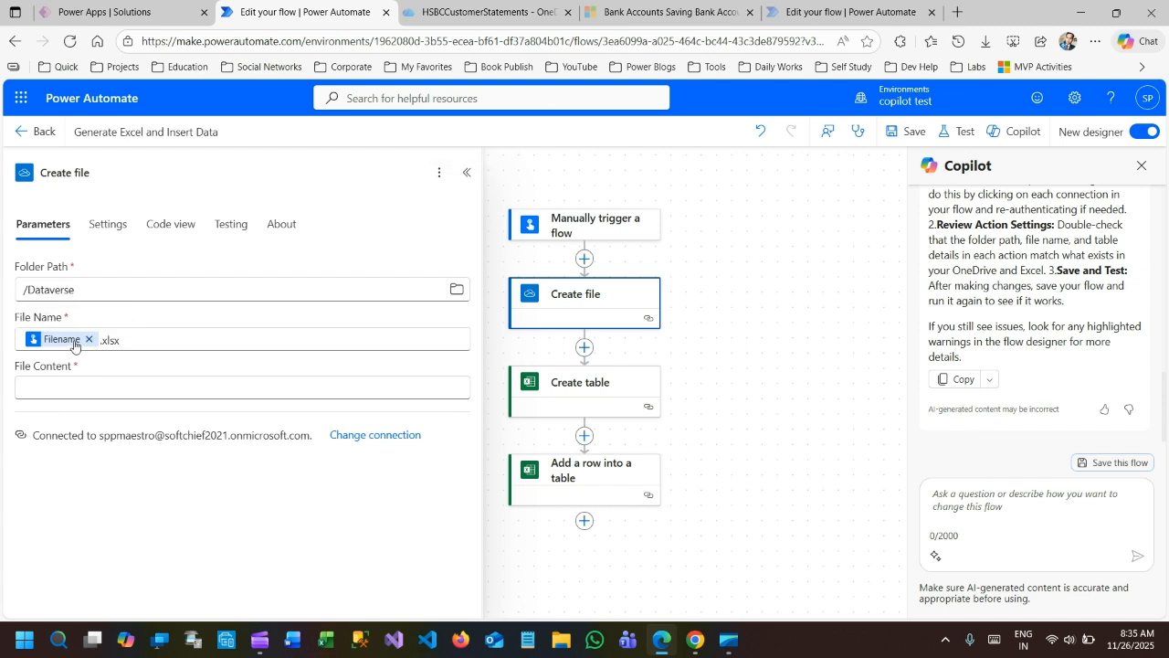
click(594, 393)
click(92, 386)
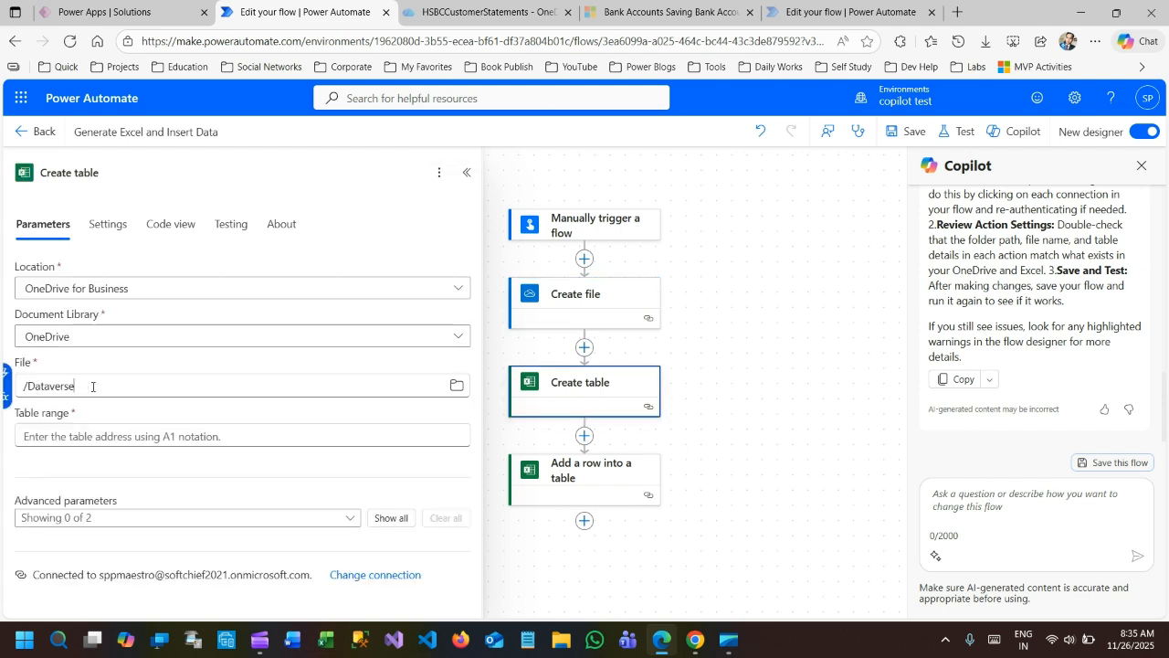
text(/)
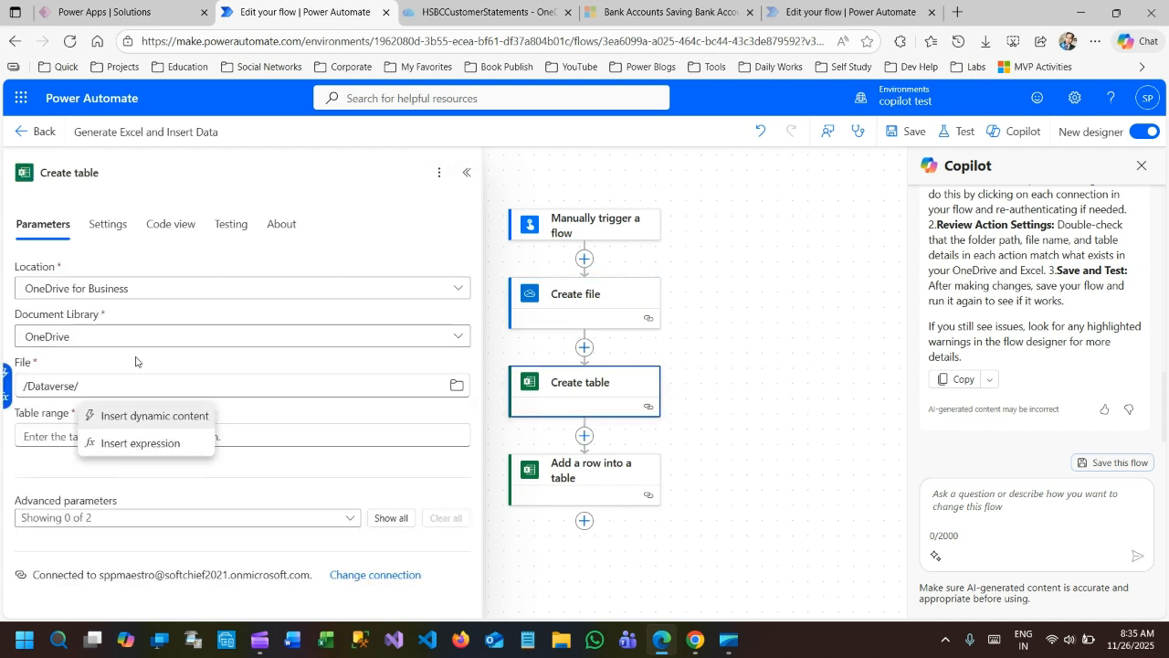
click(152, 416)
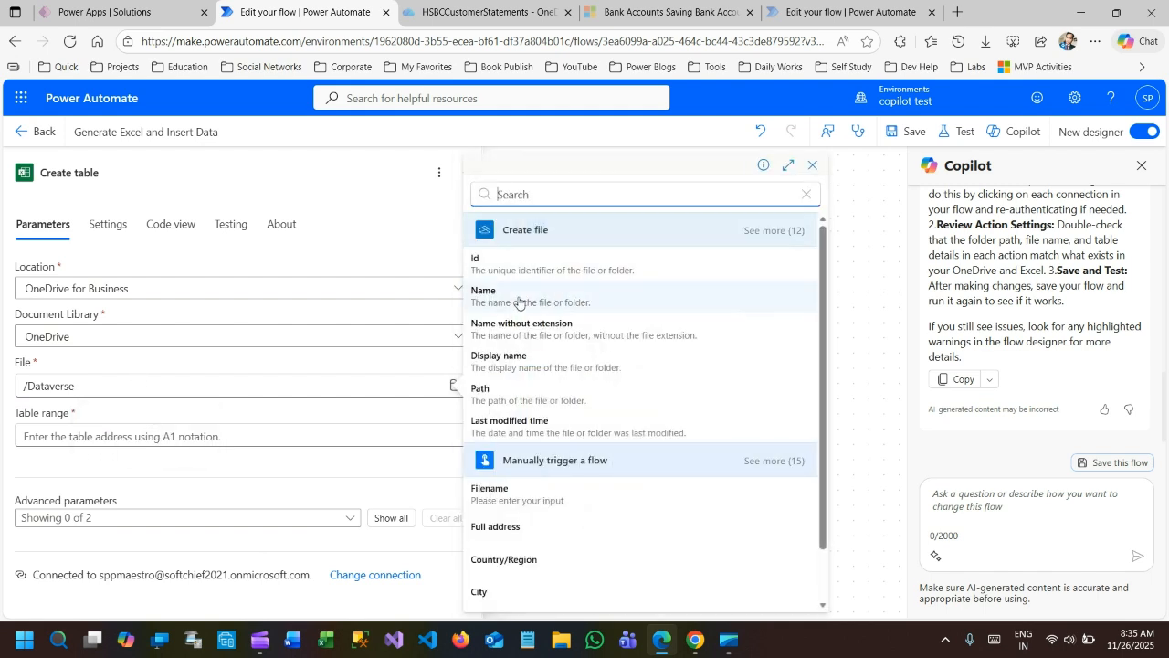
click(519, 301)
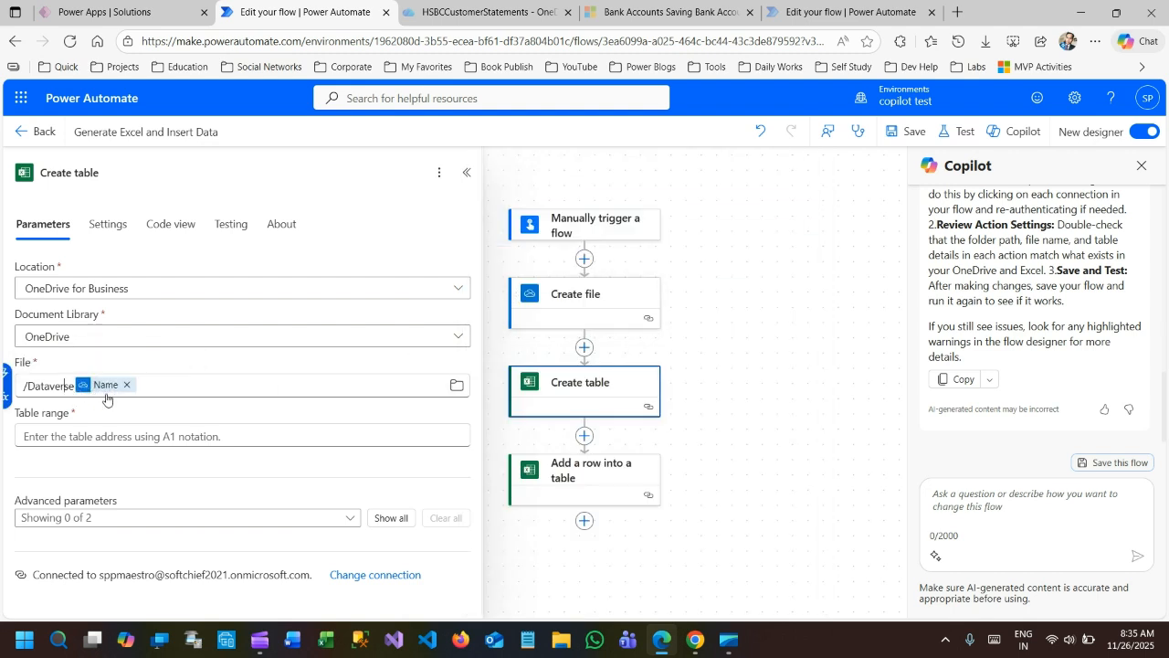
text(/)
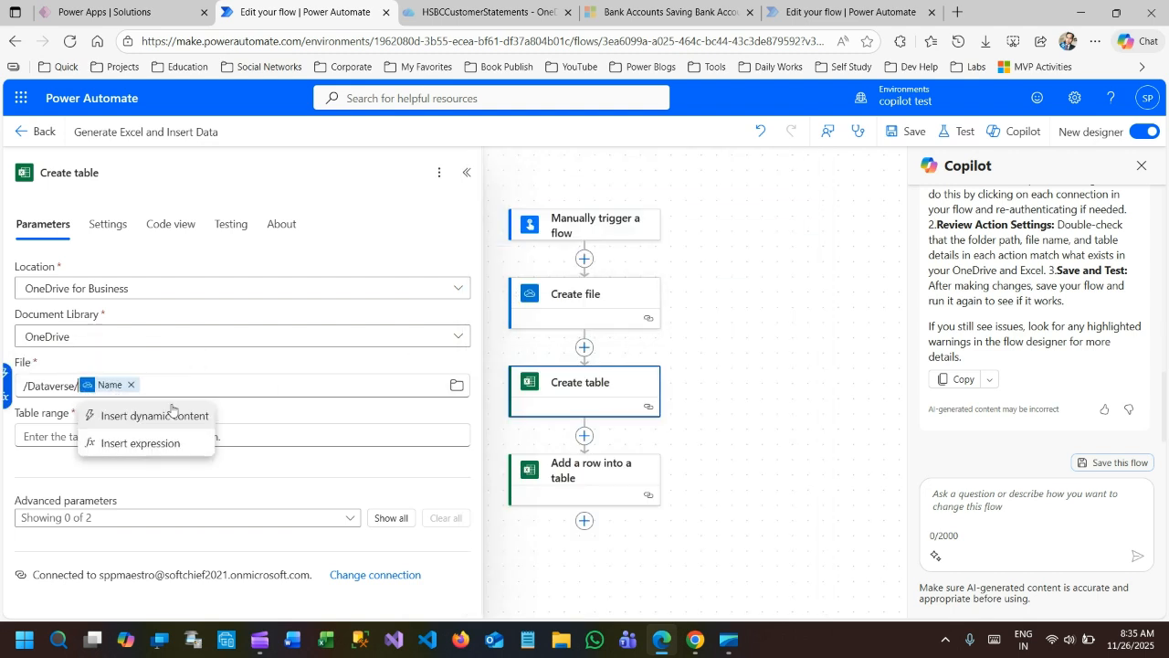
click(45, 385)
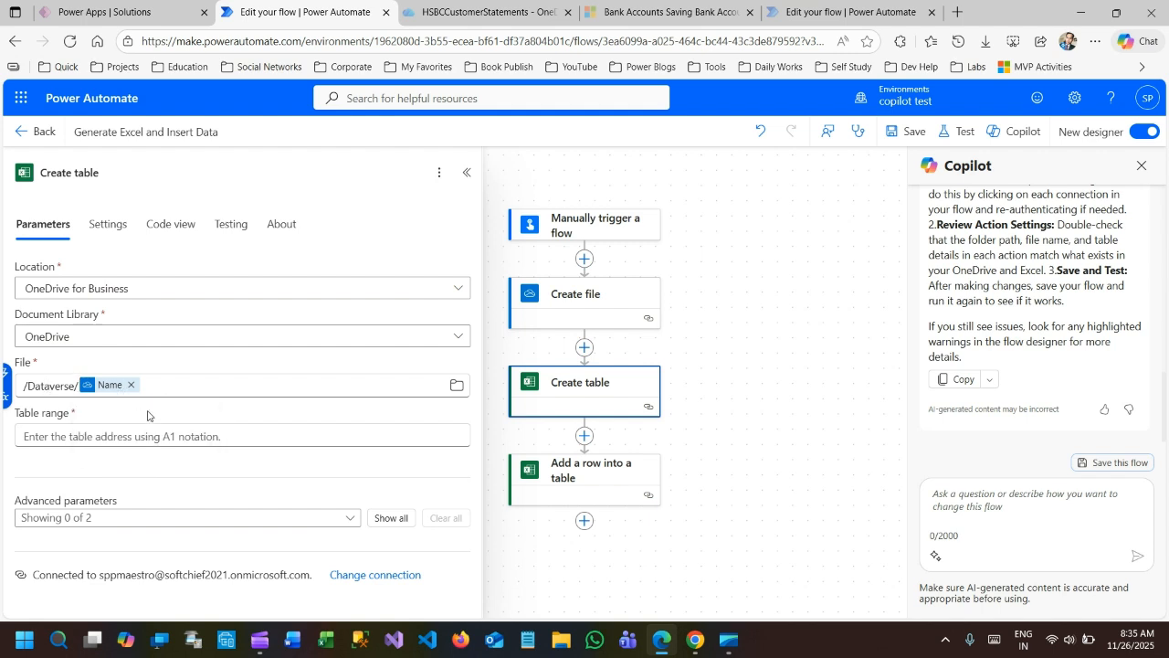
Set the new table's range to A1:B1.
click(103, 438)
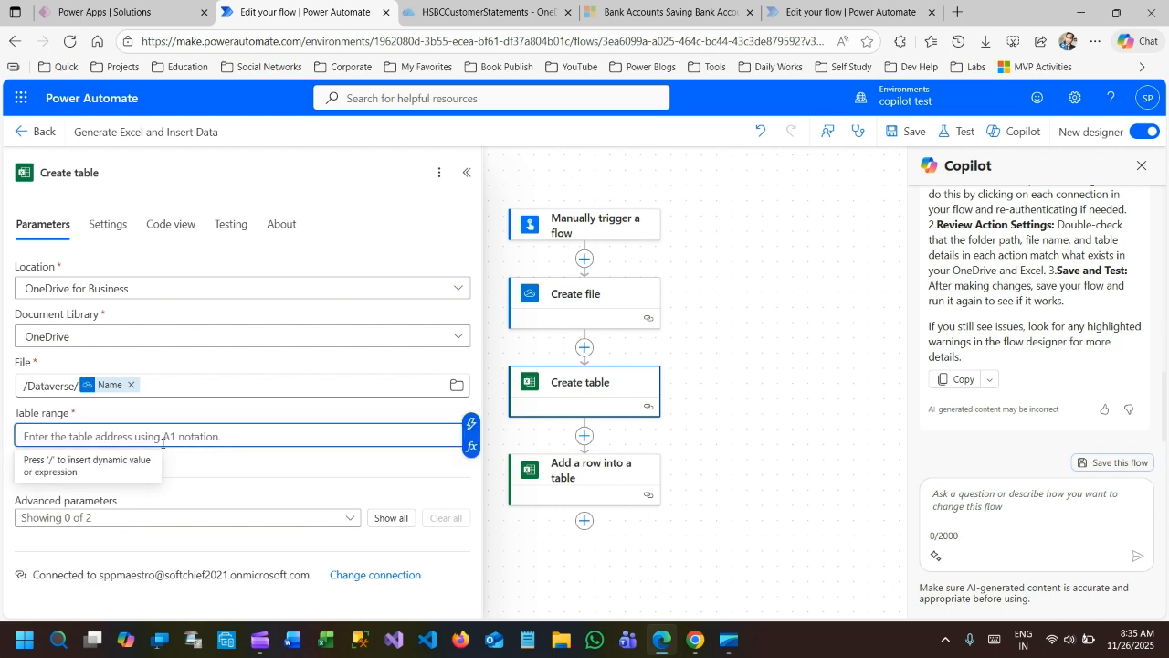
text(A1:B1)
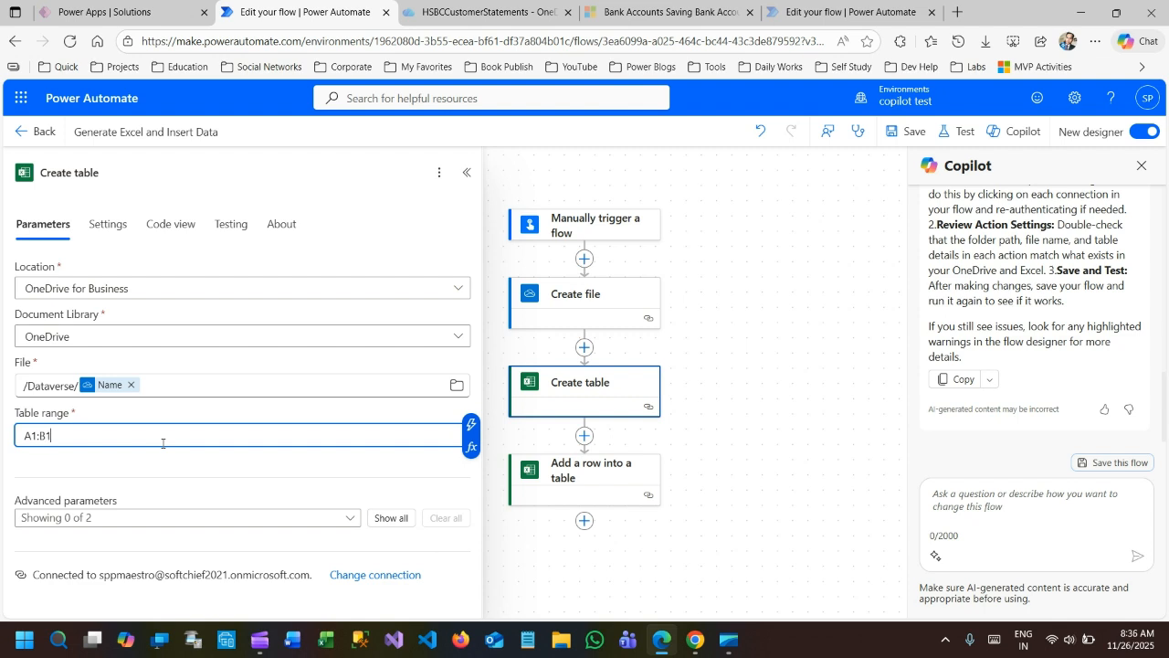
click(157, 465)
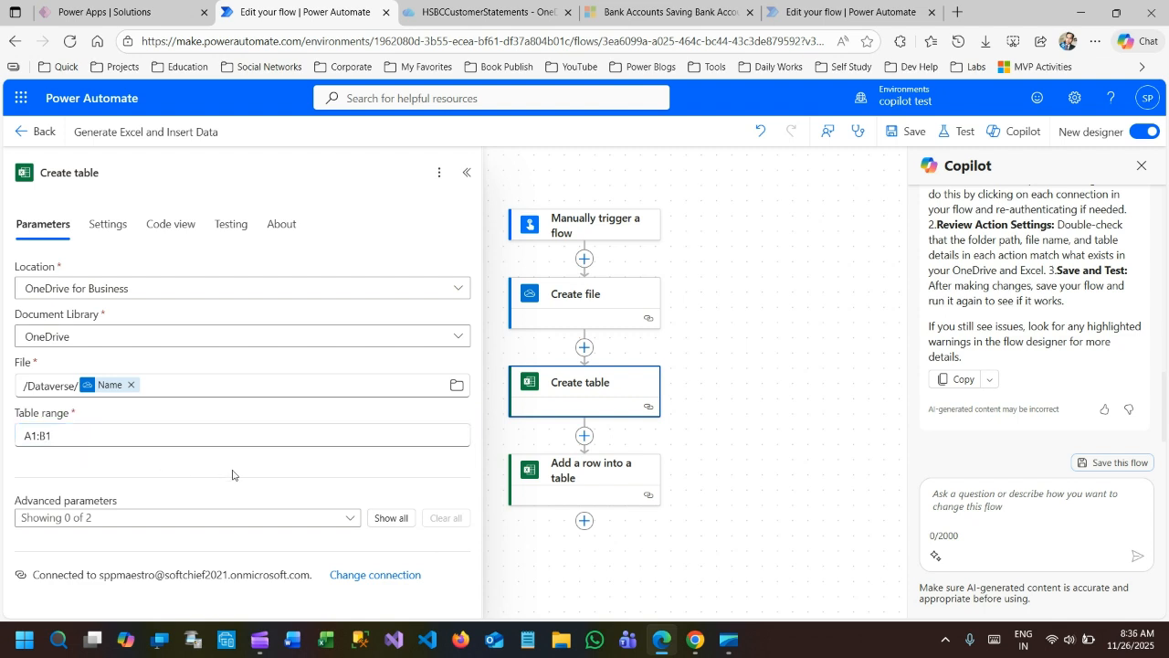
Enable the Table name and Columns names advanced parameters for the Create table action.
click(353, 524)
click(60, 543)
click(59, 568)
click(139, 466)
scroll(140, 466, down, 1)
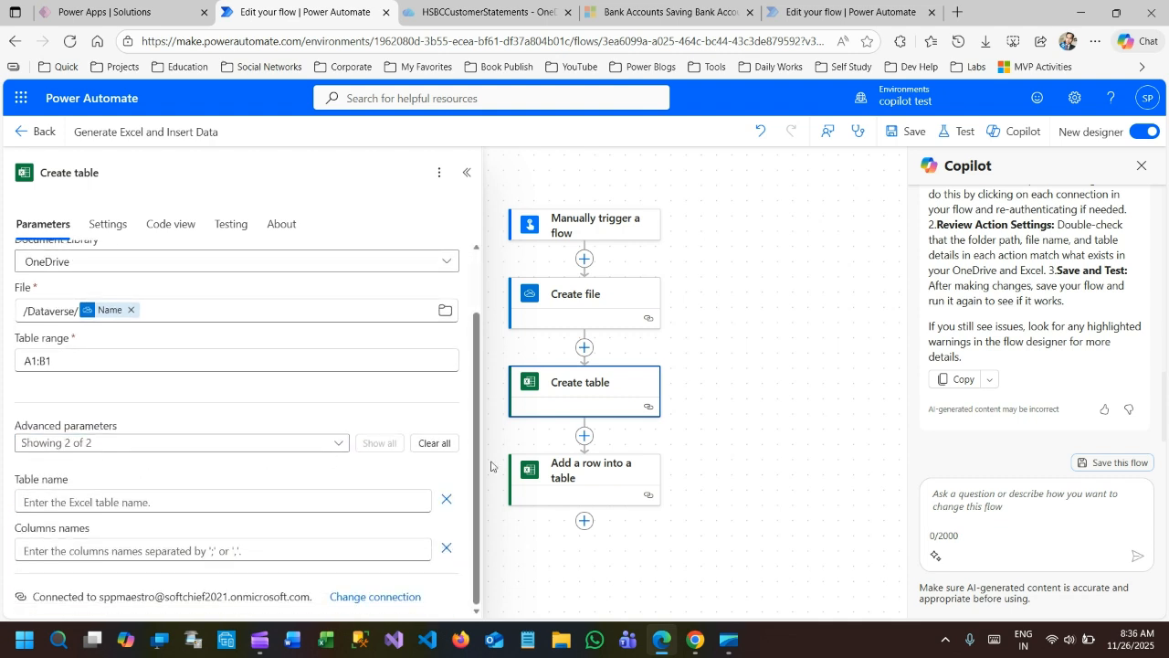
Copy the table name allcontacts from the Add a row into a table action into Create table's table name.
click(576, 471)
click(59, 361)
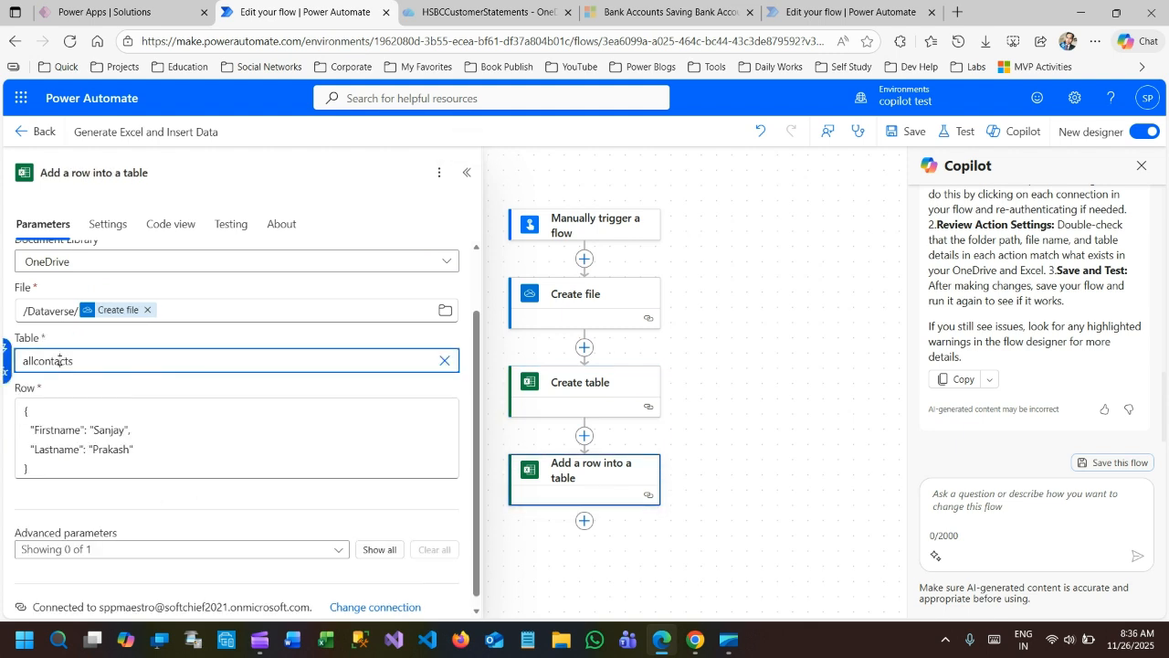
double_click(59, 361)
key(ctrl+c)
click(581, 384)
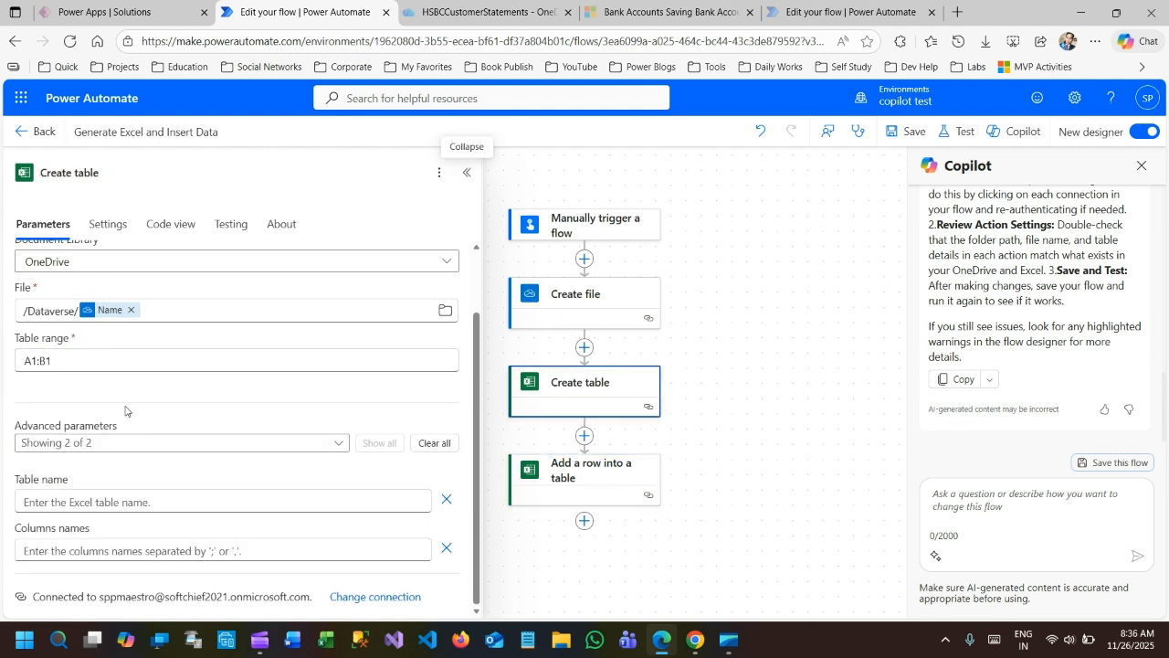
click(75, 501)
key(ctrl+v)
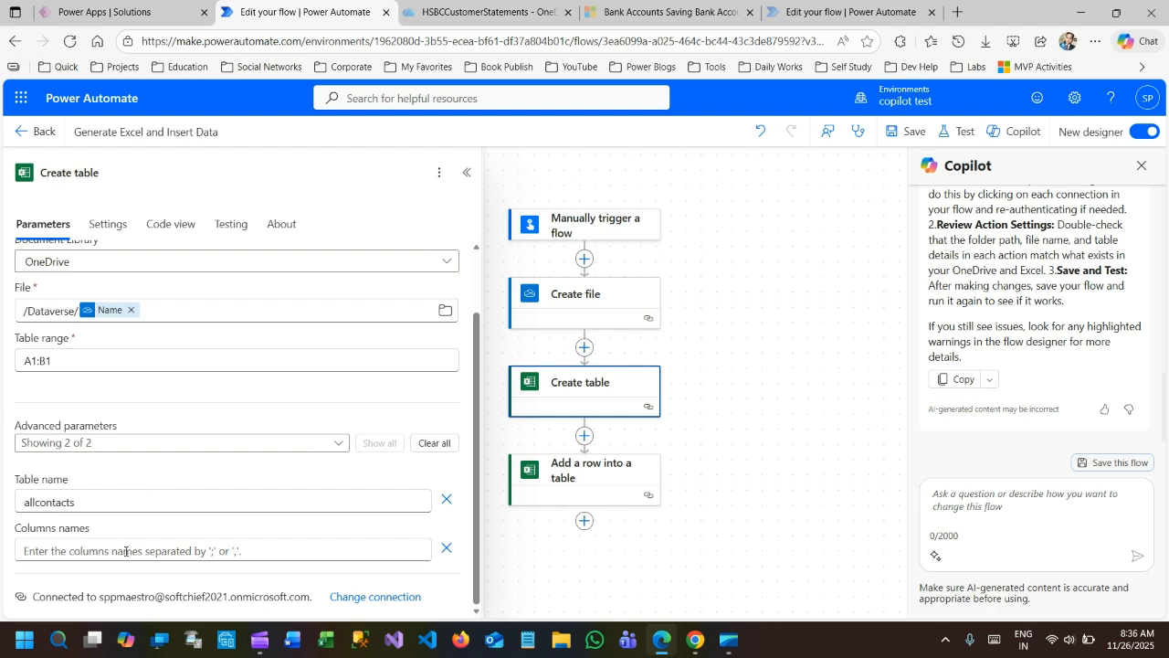
Set the Create table action's column names to Firstname,Lastname.
click(236, 550)
text(Firstname)
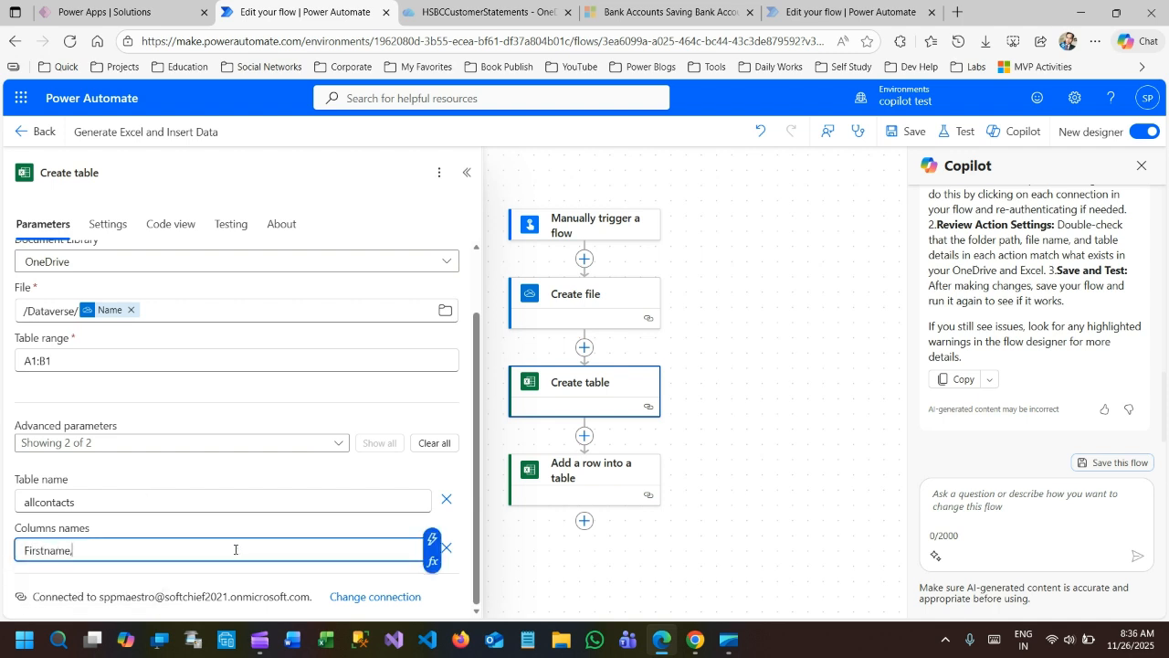
text(,Lastname)
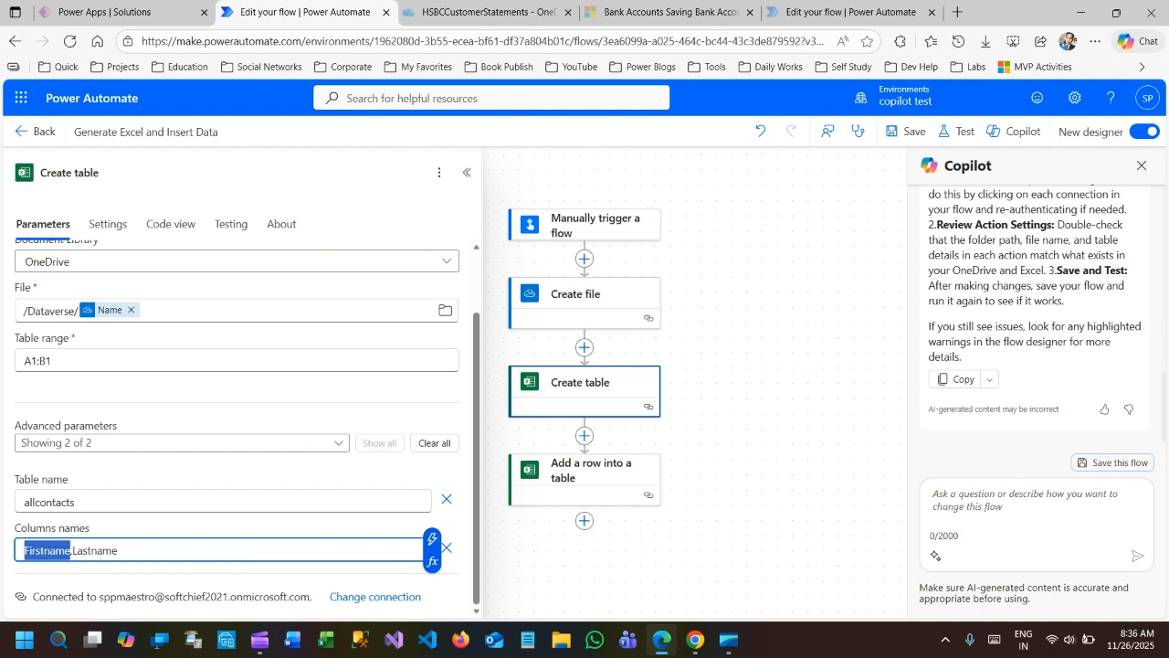
drag(73, 550, 122, 548)
click(126, 549)
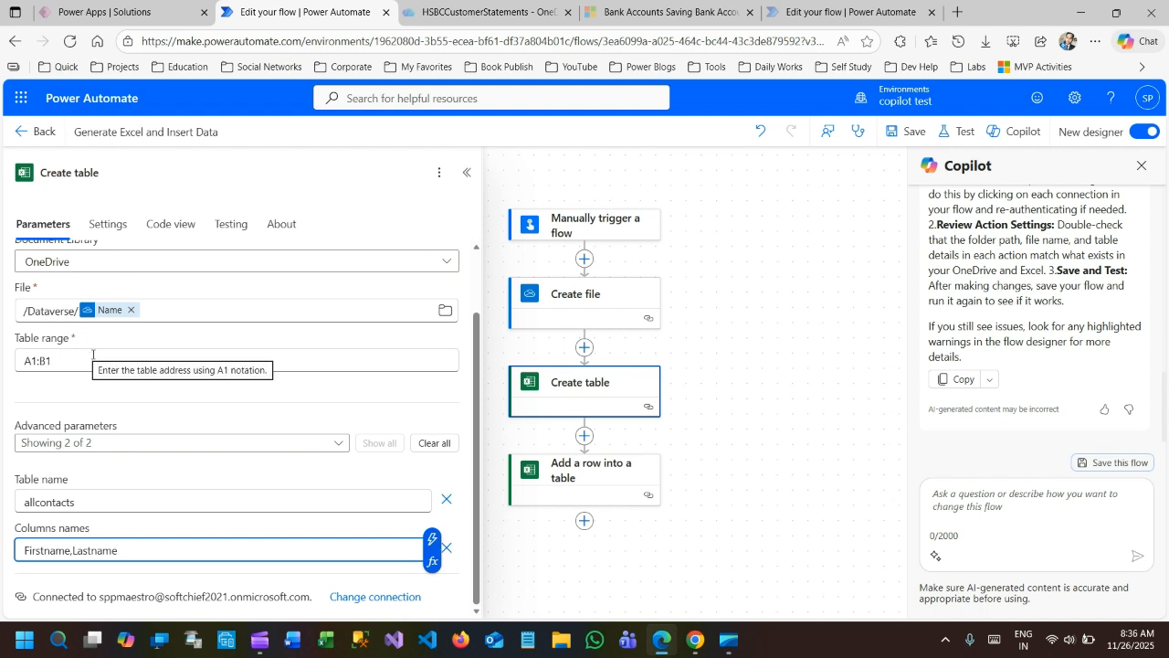
click(163, 398)
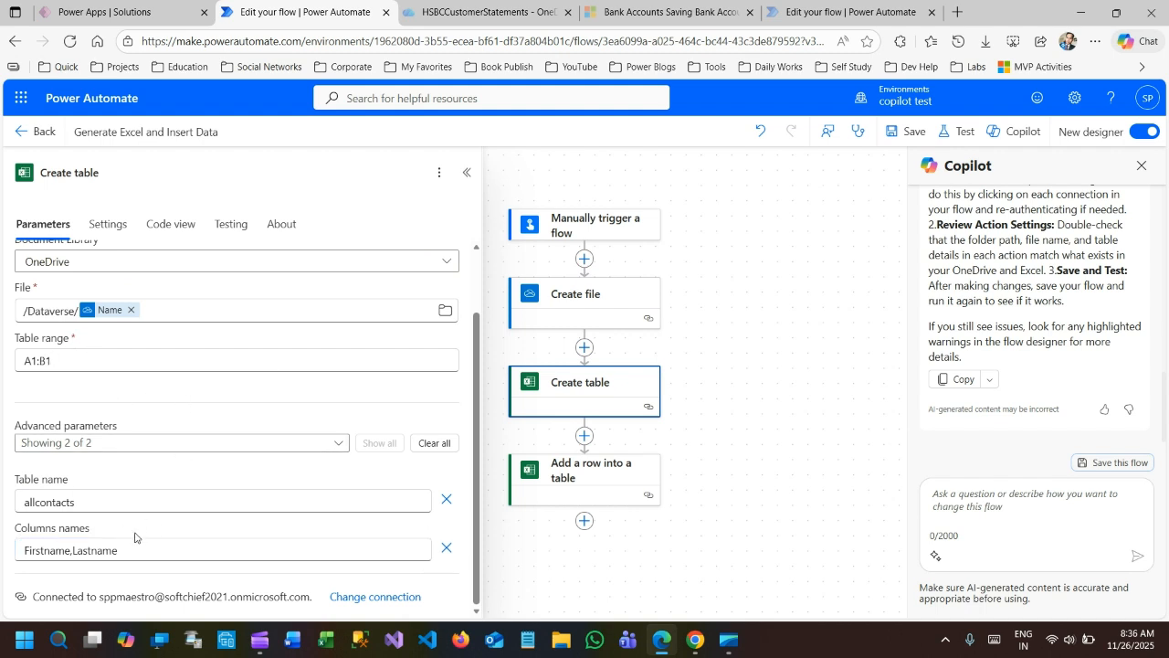
Review the file, table and row JSON parameters of the Add a row into a table action.
click(592, 479)
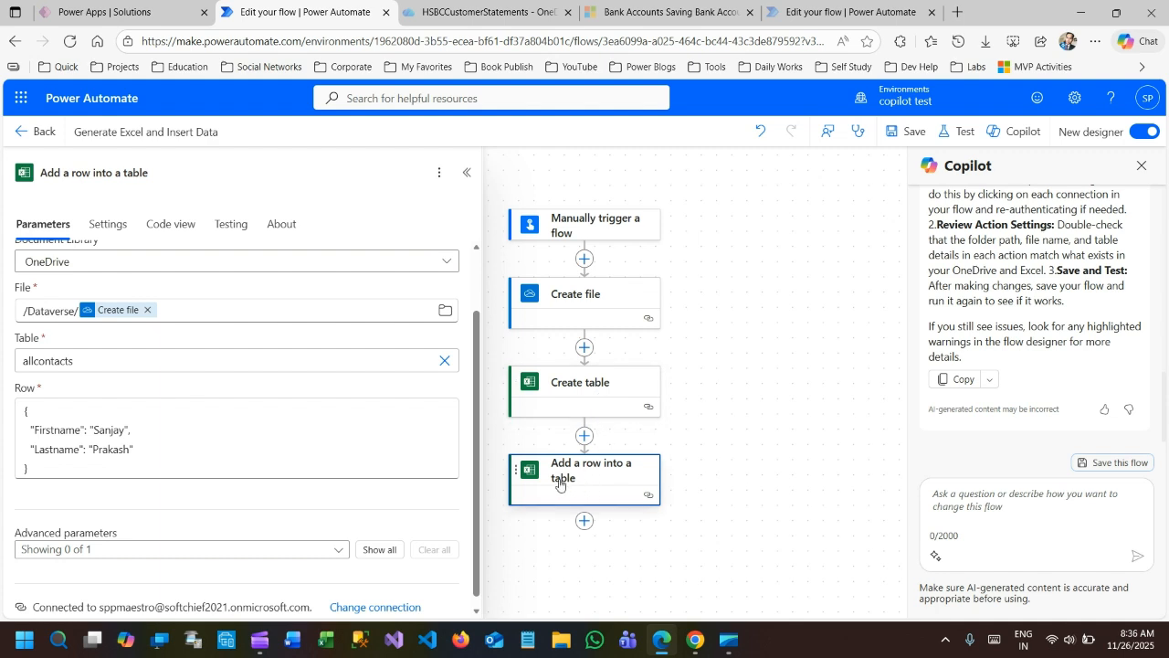
scroll(104, 310, up, 2)
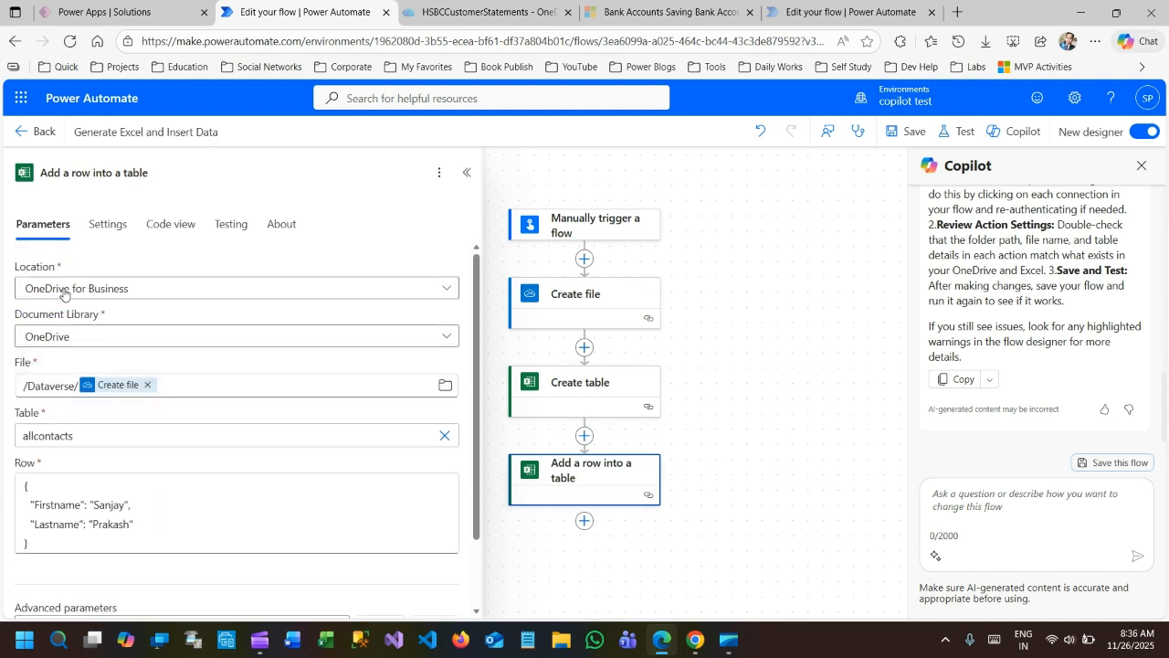
scroll(122, 384, down, 2)
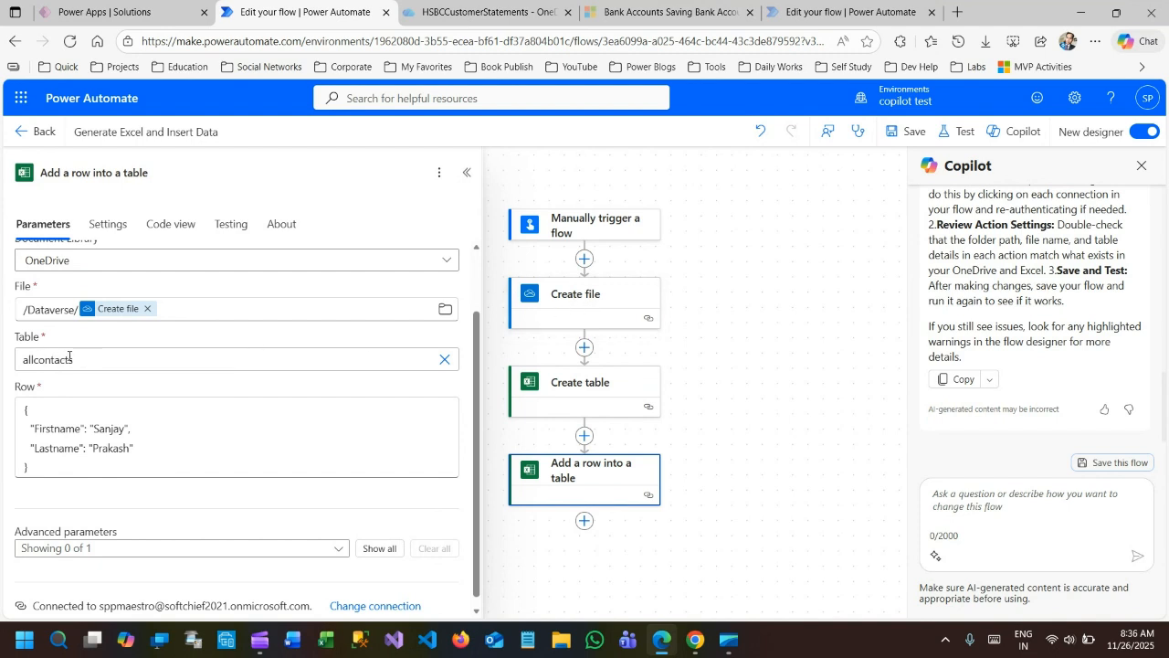
click(87, 356)
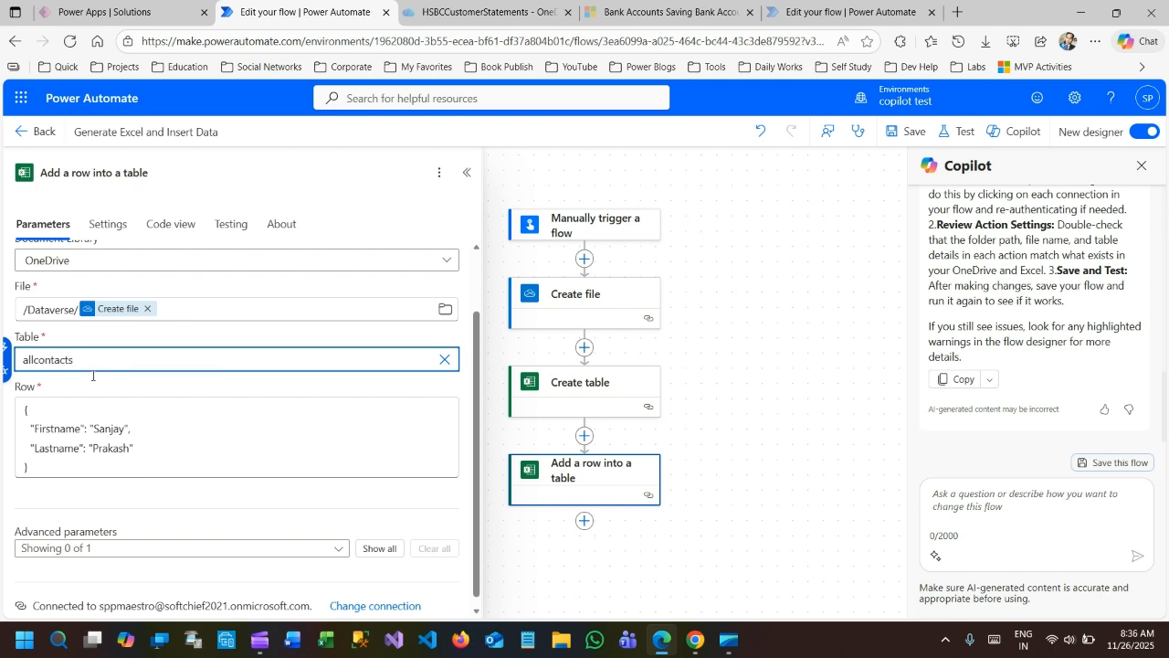
drag(26, 406, 55, 460)
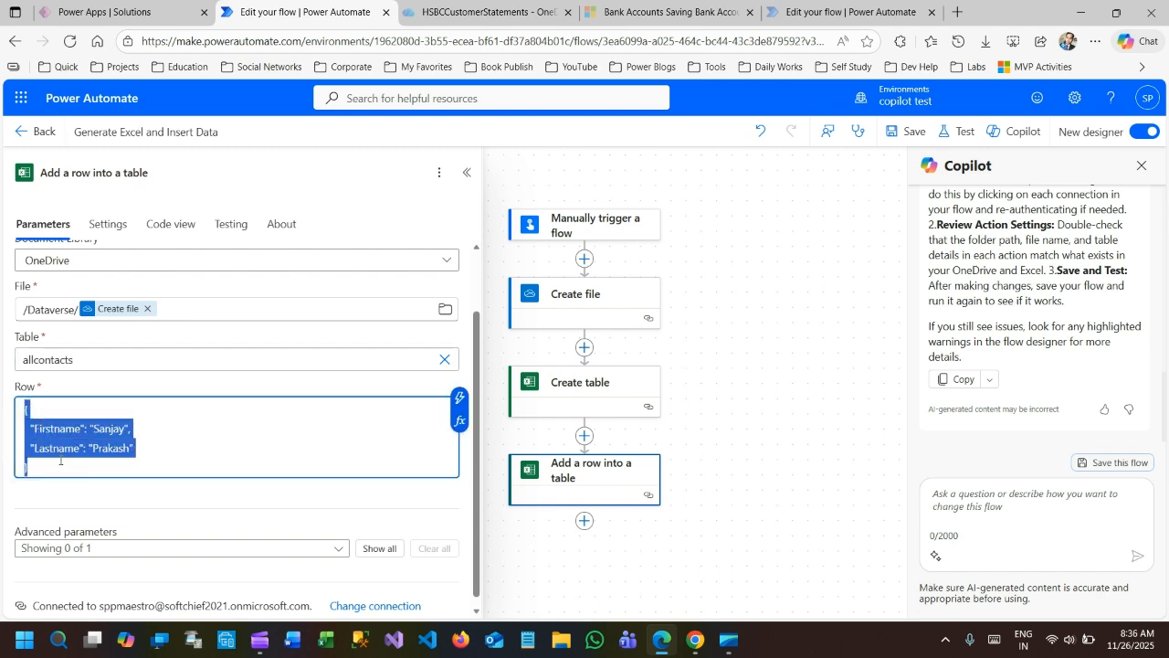
click(60, 460)
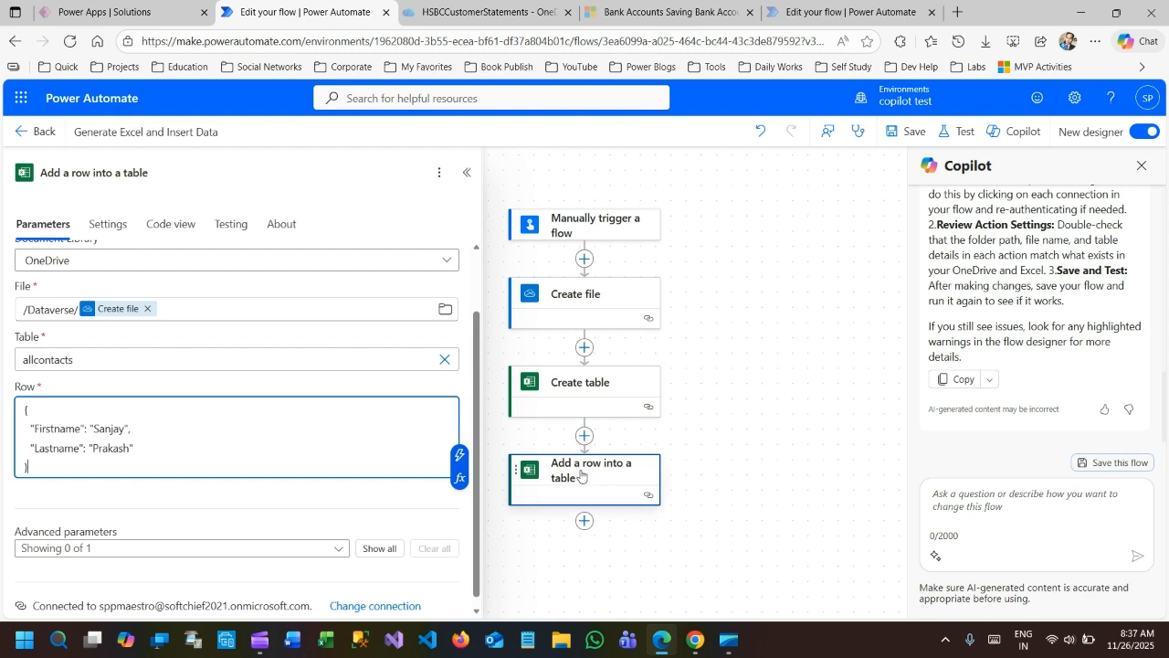
Save the flow and start a manual test with the existing OneDrive for Business and Excel Online connections.
click(903, 132)
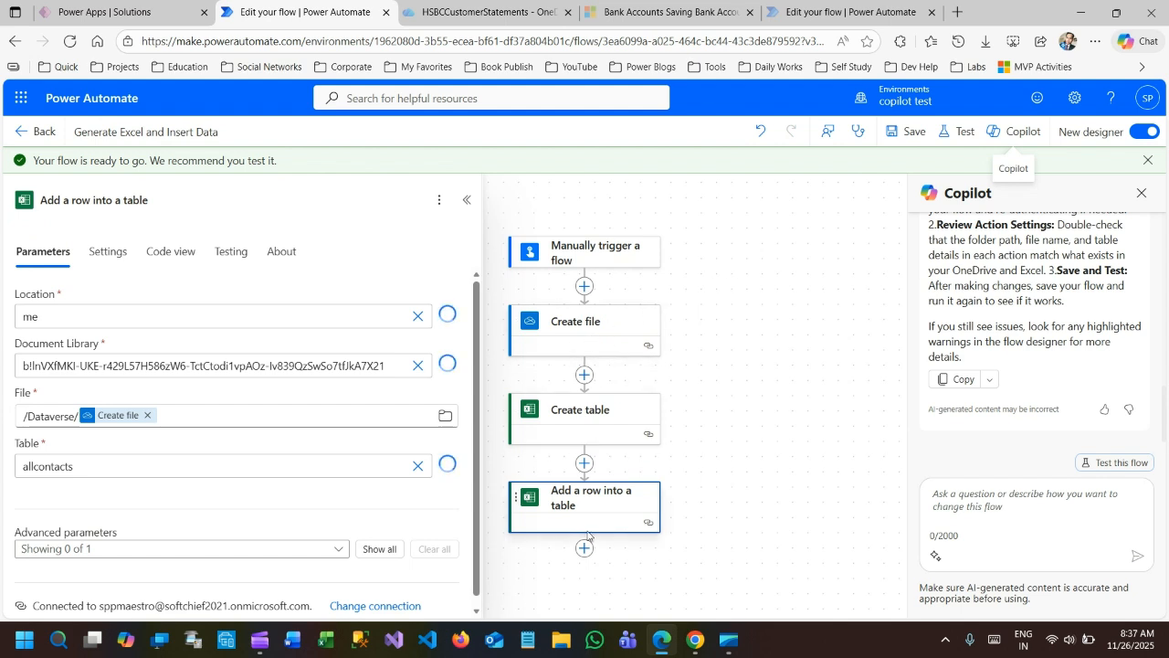
click(958, 132)
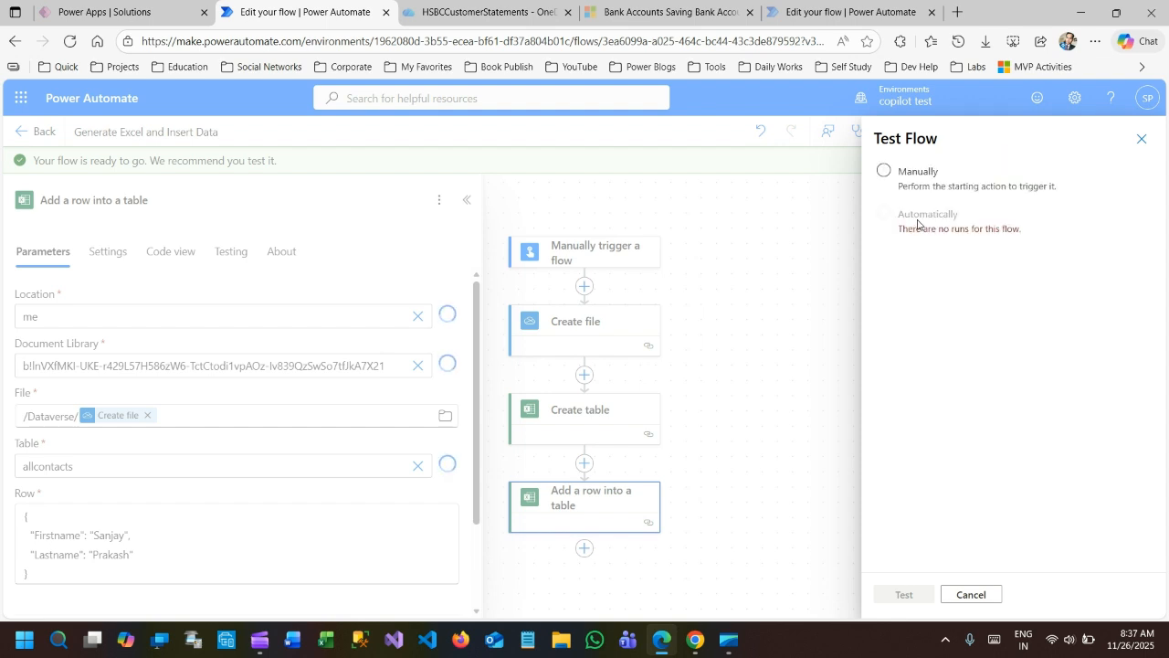
click(884, 171)
click(902, 594)
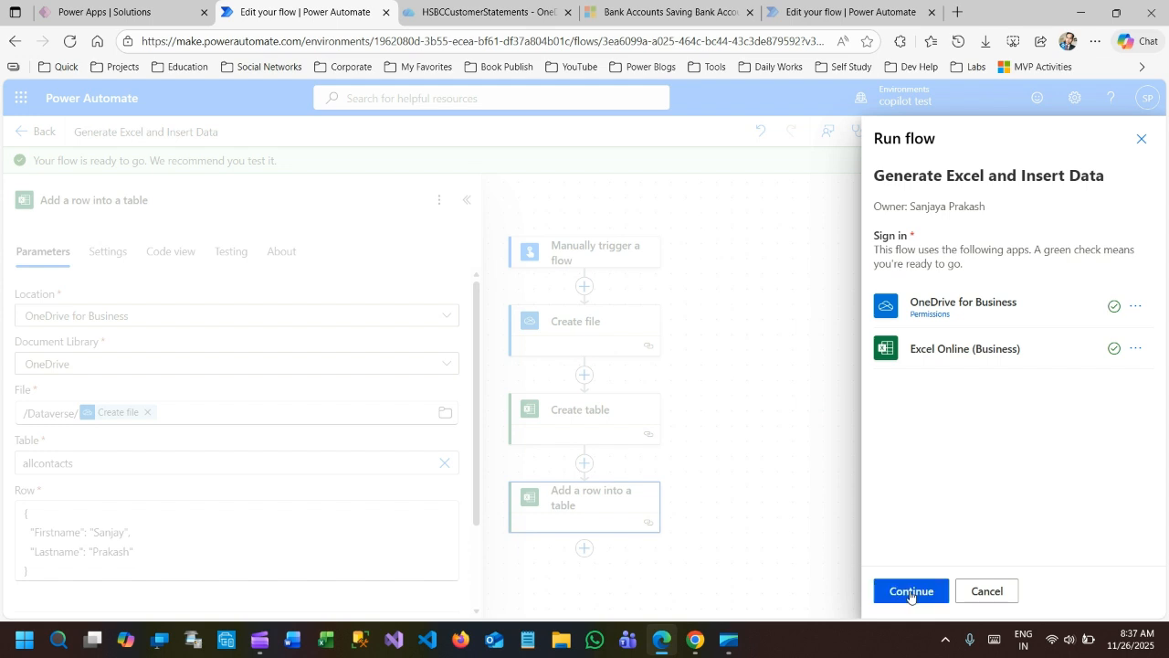
click(910, 592)
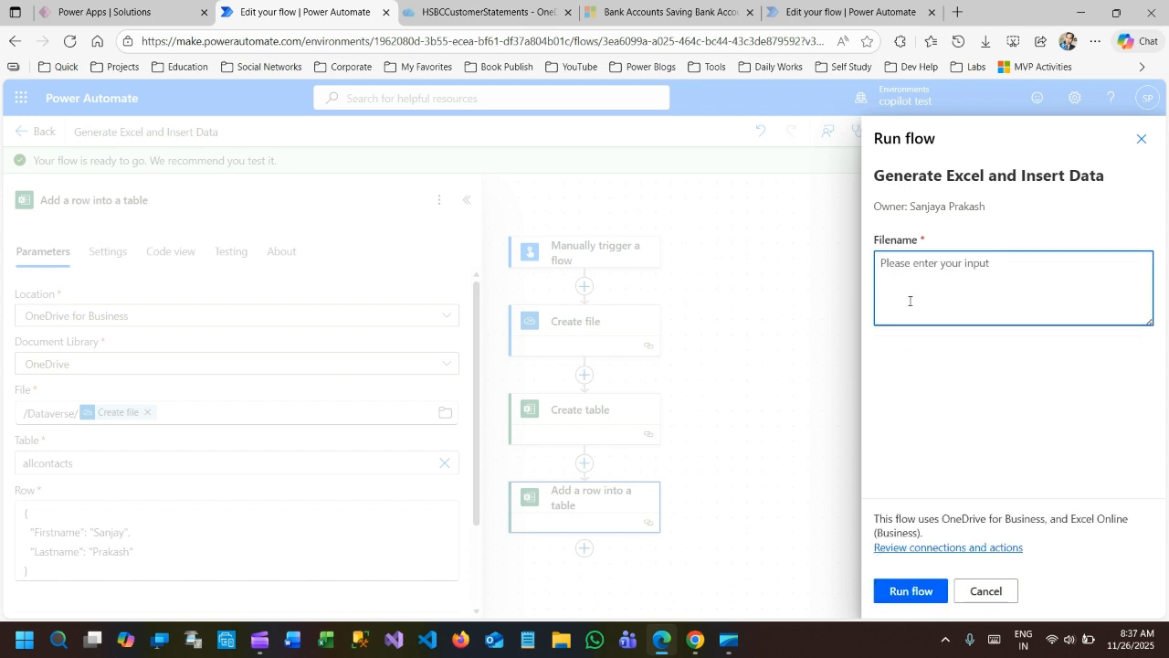
Run the flow with the filename mycontacts and close the run confirmation.
text(mycontacts)
drag(901, 263, 952, 262)
click(952, 265)
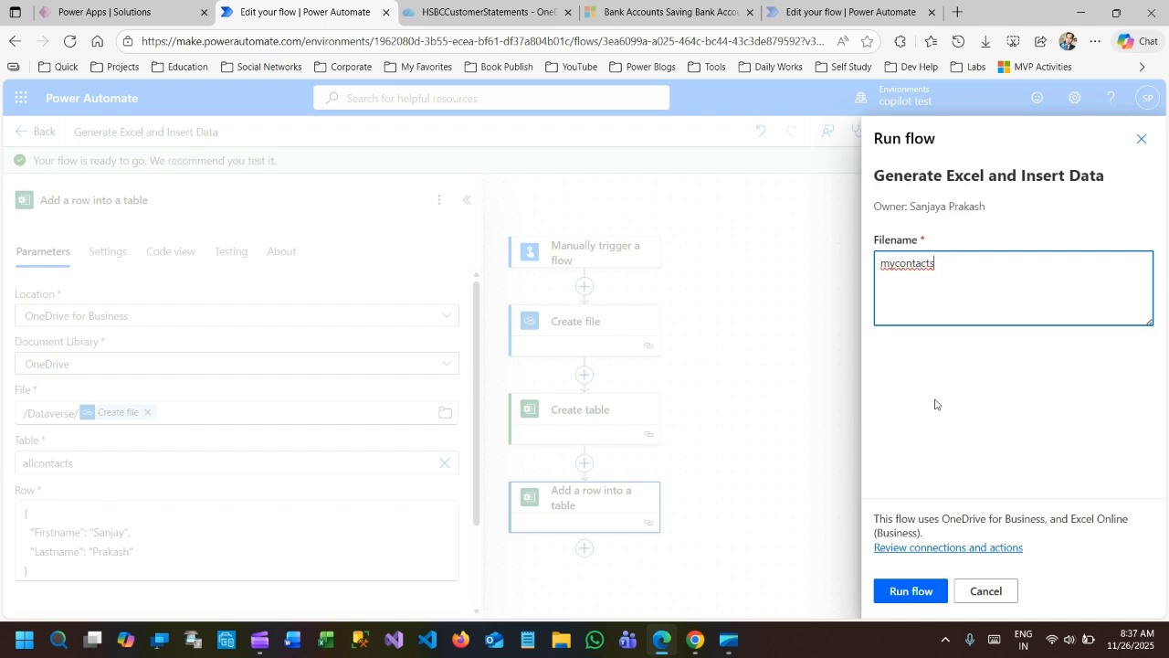
click(918, 591)
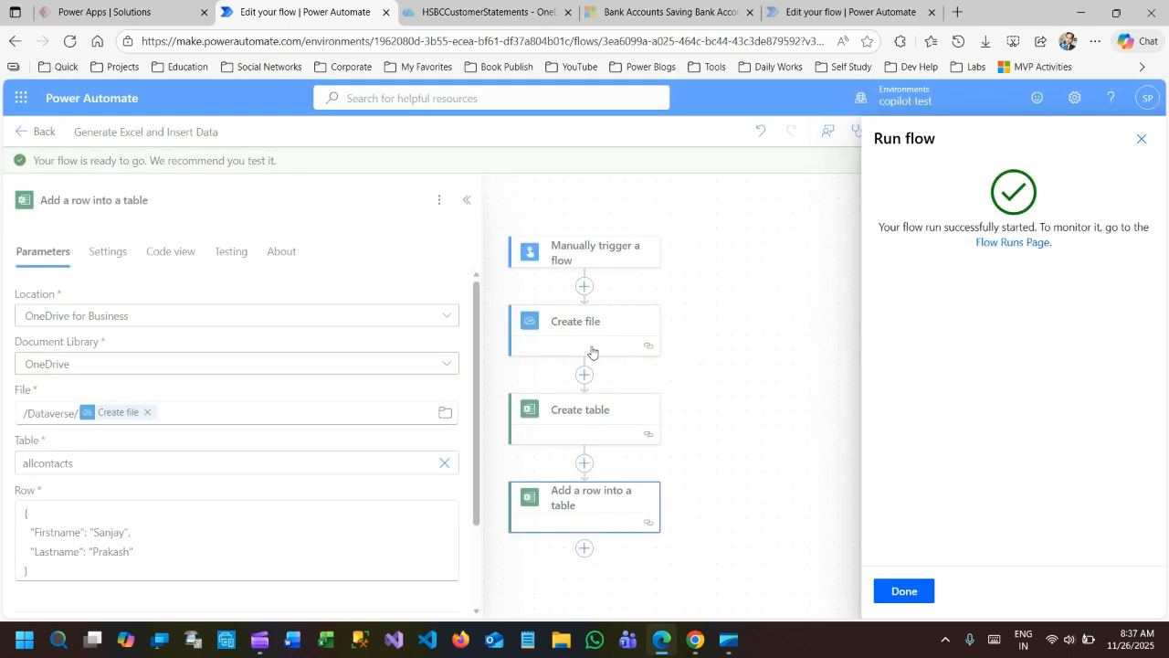
click(901, 590)
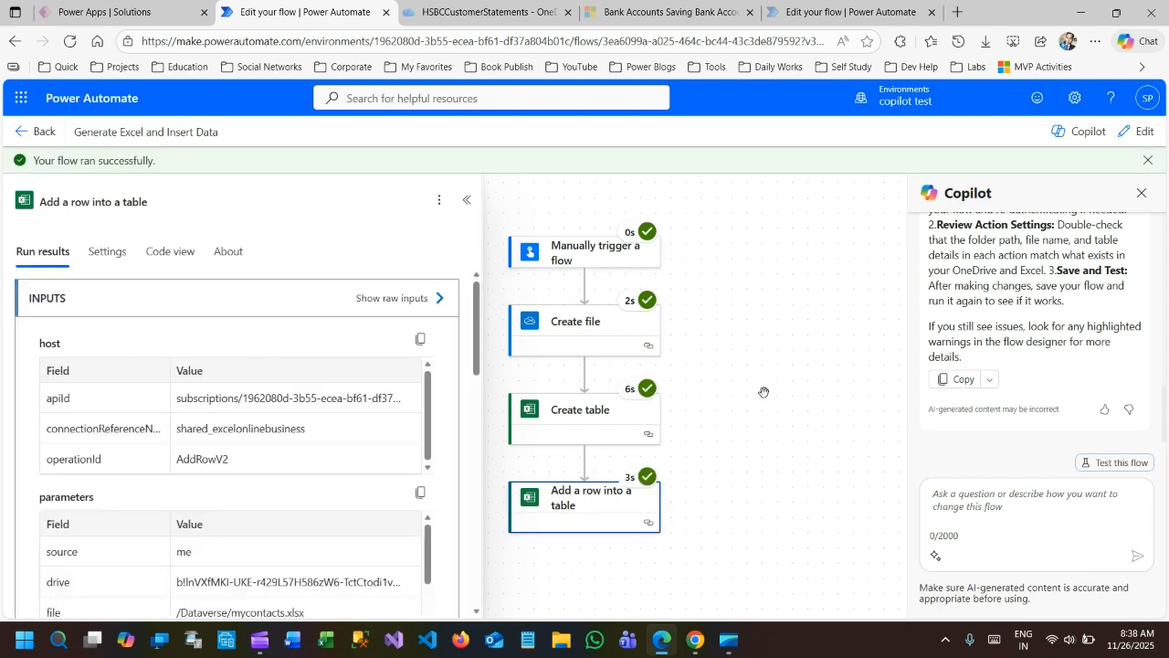
Switch to OneDrive, open the mycontacts workbook and widen columns A and B.
click(20, 98)
click(214, 199)
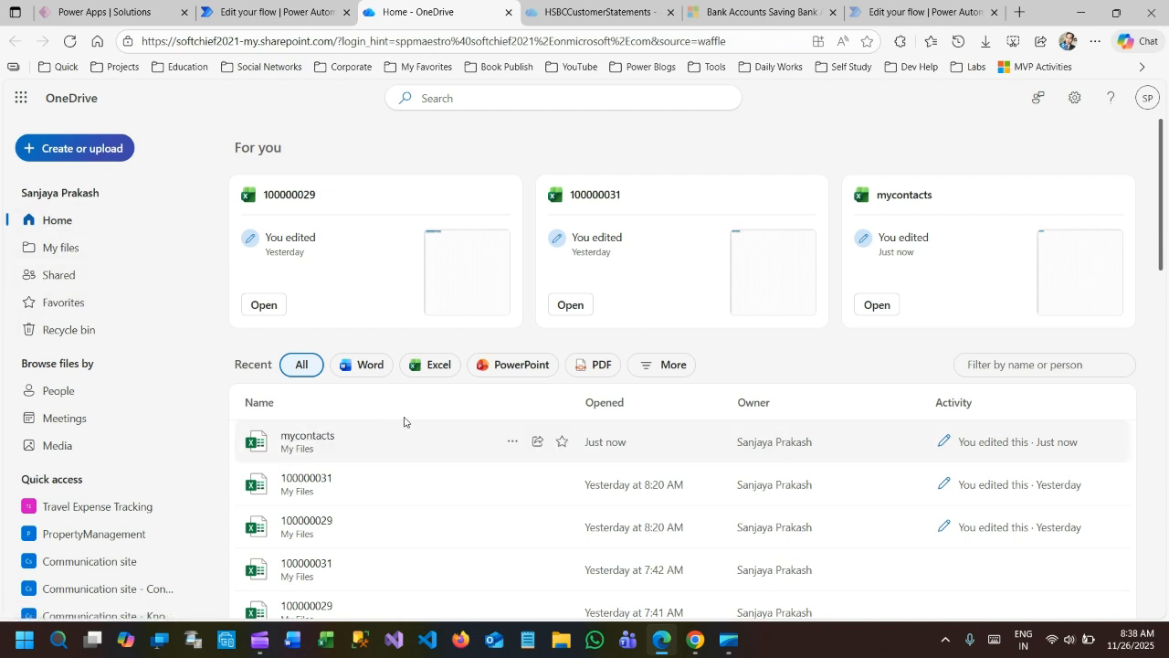
scroll(439, 411, down, 1)
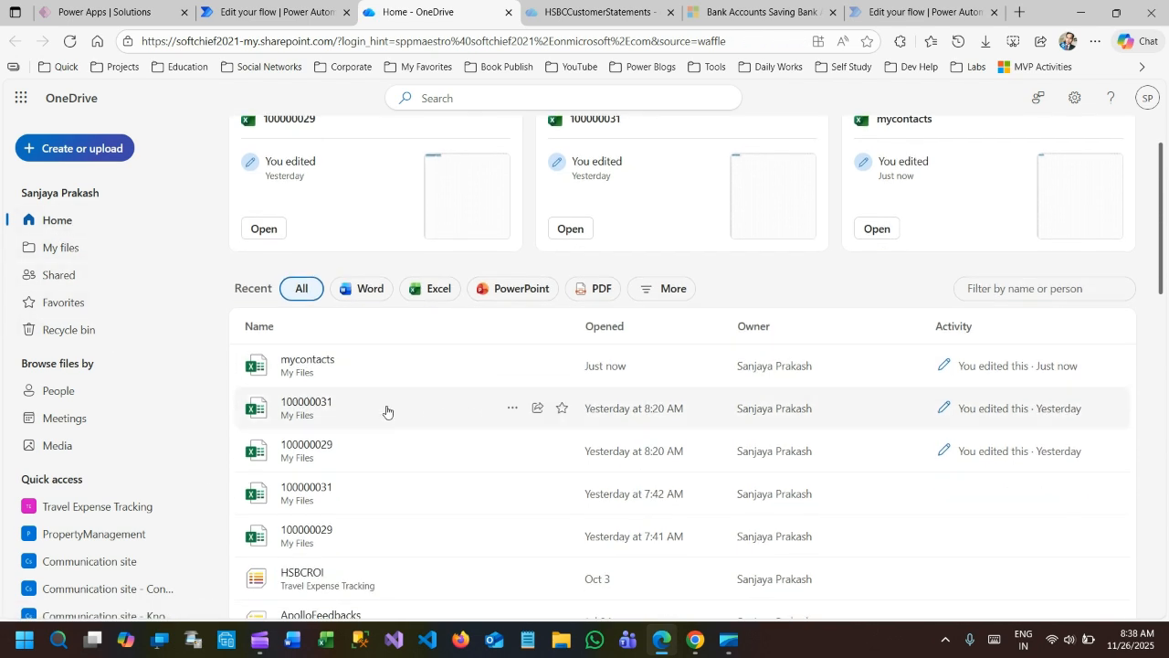
click(308, 361)
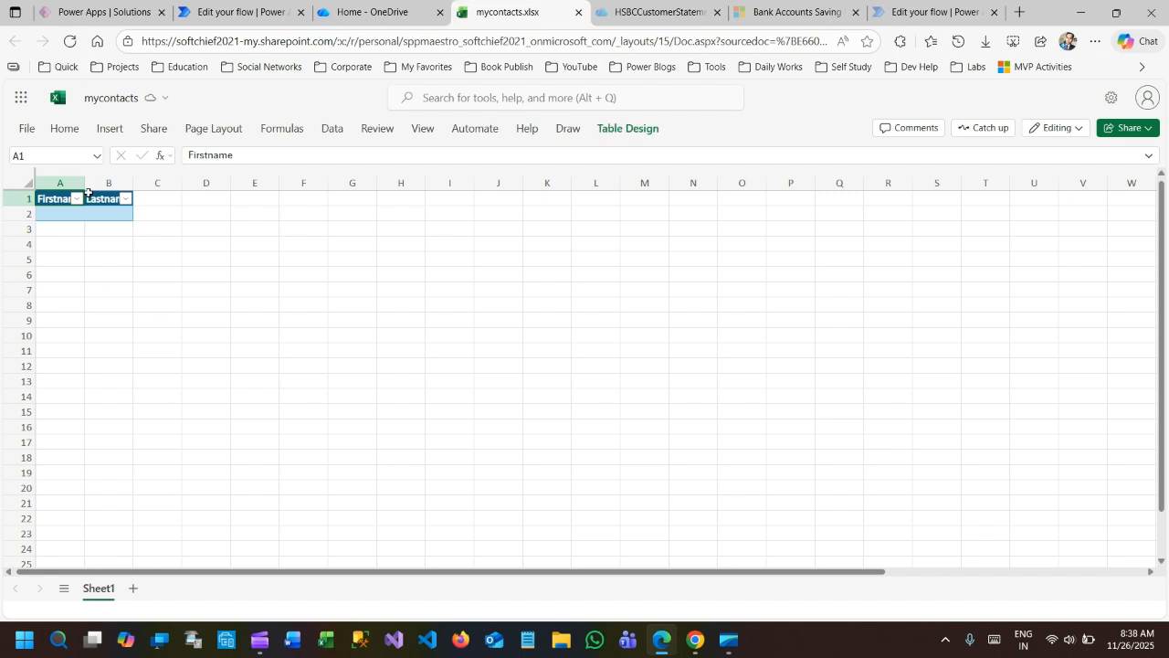
drag(85, 183, 282, 183)
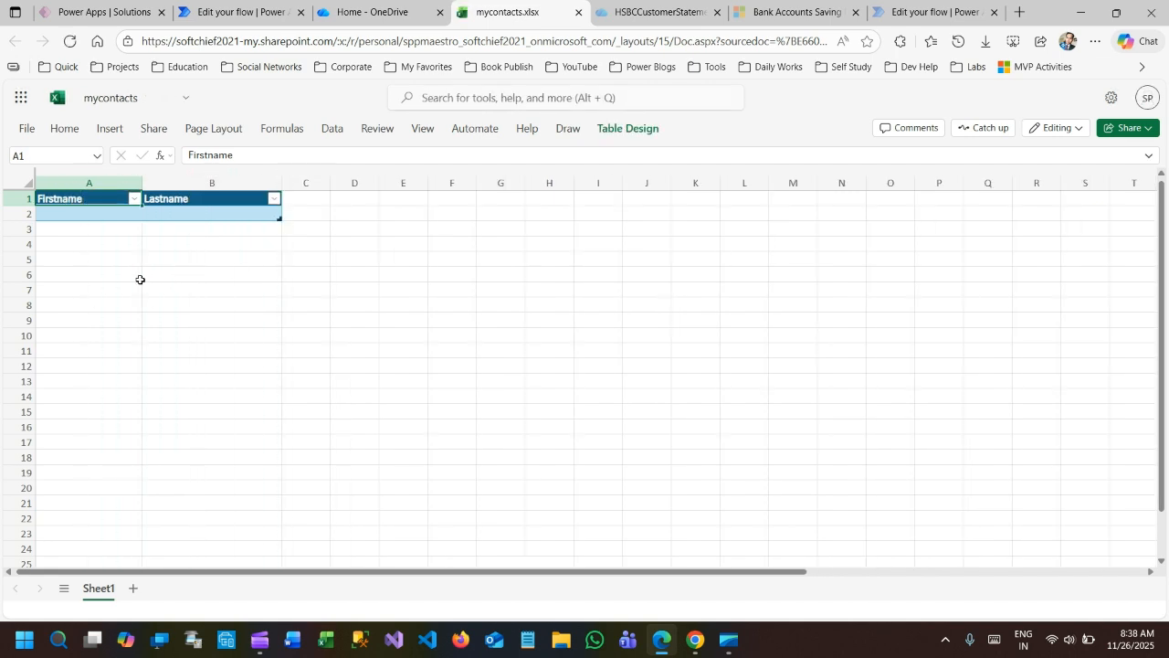
Examine the row inserted under Firstname and Lastname in the mycontacts workbook, and close the workbook.
click(137, 278)
click(89, 202)
scroll(201, 326, up, 3)
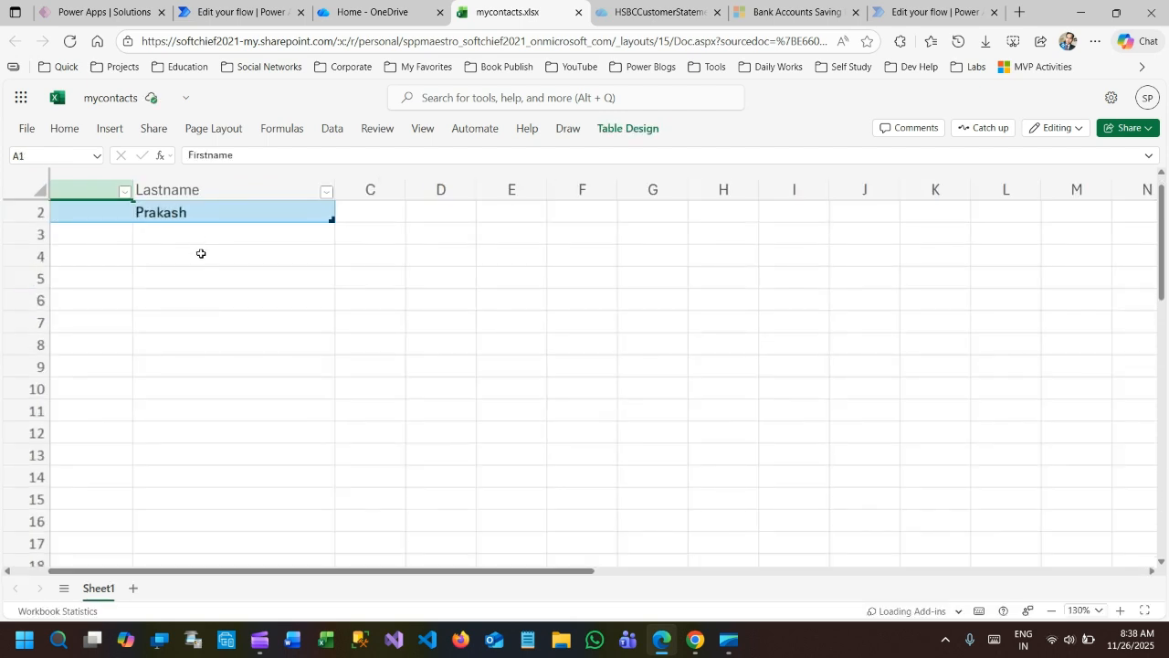
drag(249, 573, 143, 575)
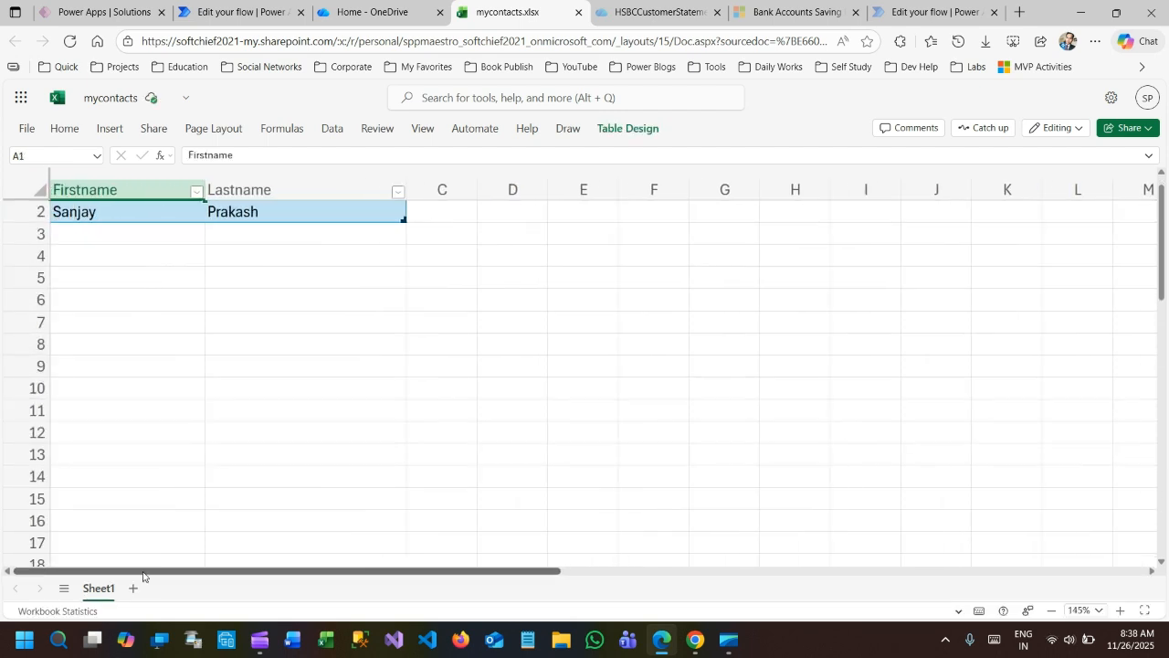
scroll(178, 342, up, 1)
click(125, 233)
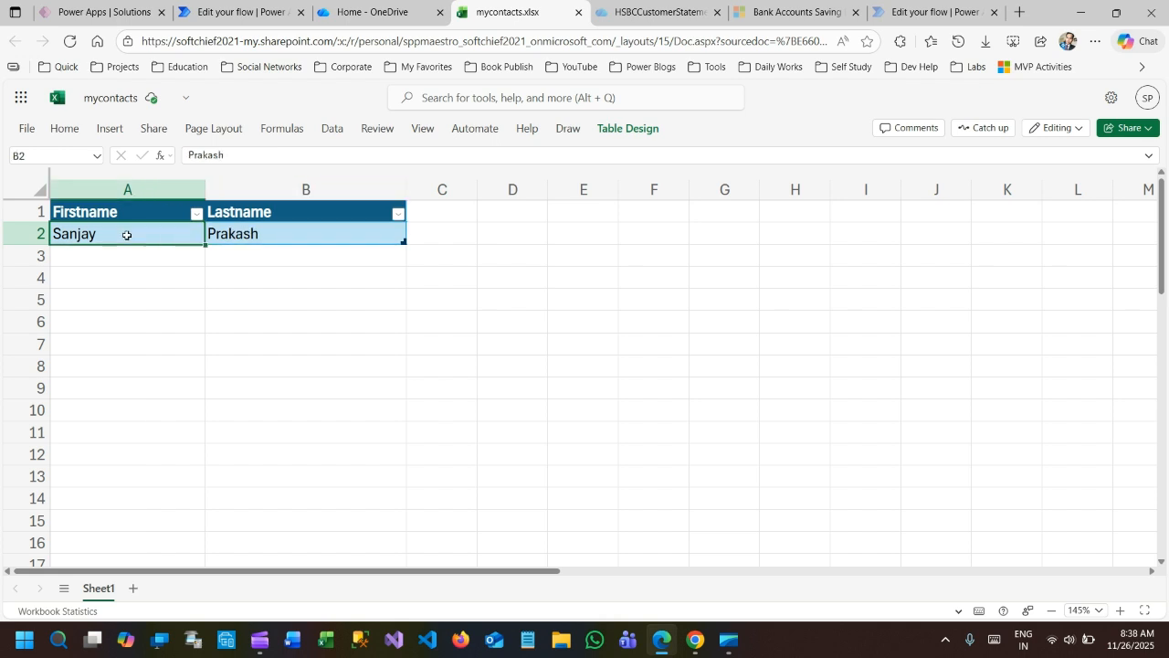
drag(125, 233, 279, 235)
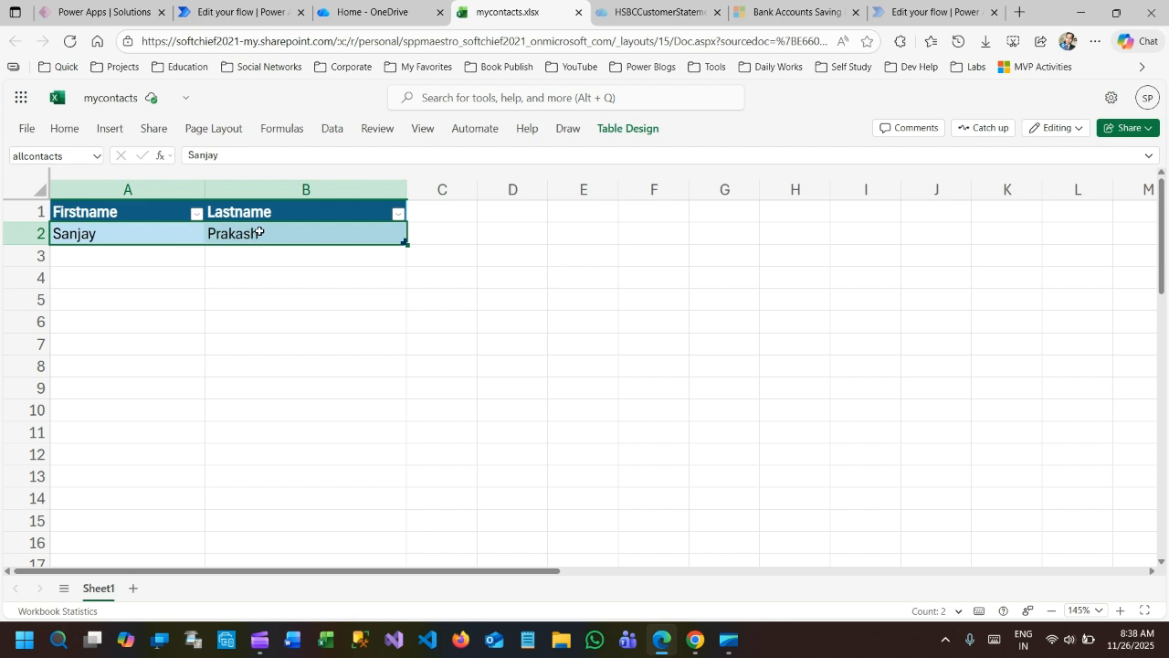
click(577, 13)
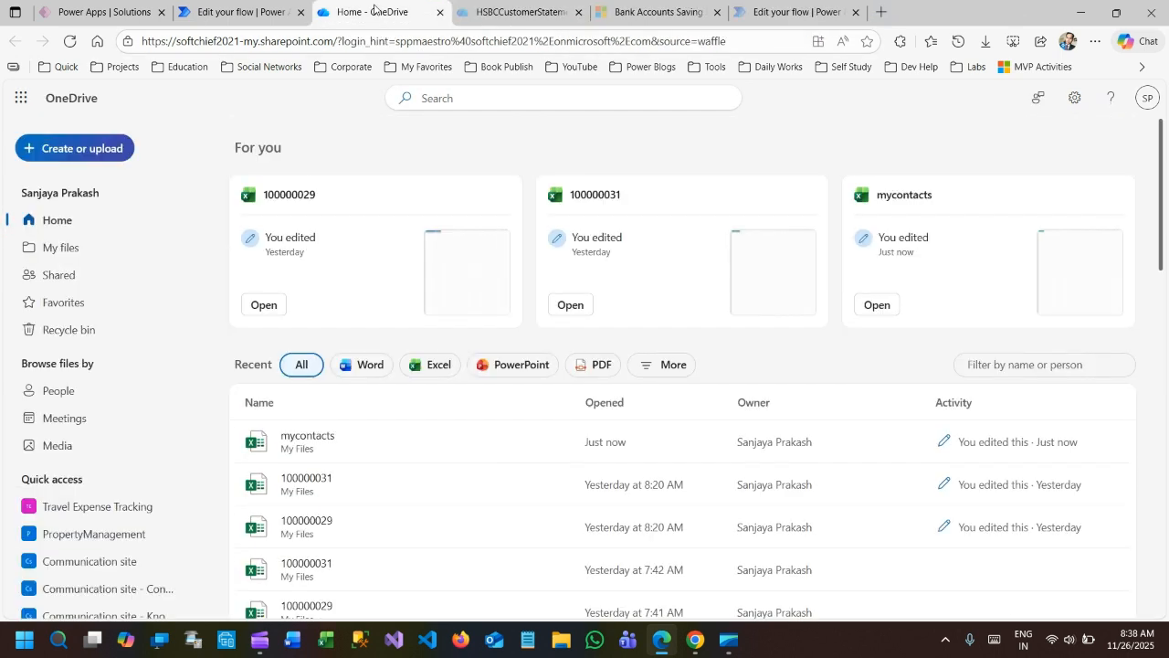
Return to the Generate Excel and Insert Data flow in Power Automate and reopen it for editing.
click(262, 13)
click(753, 273)
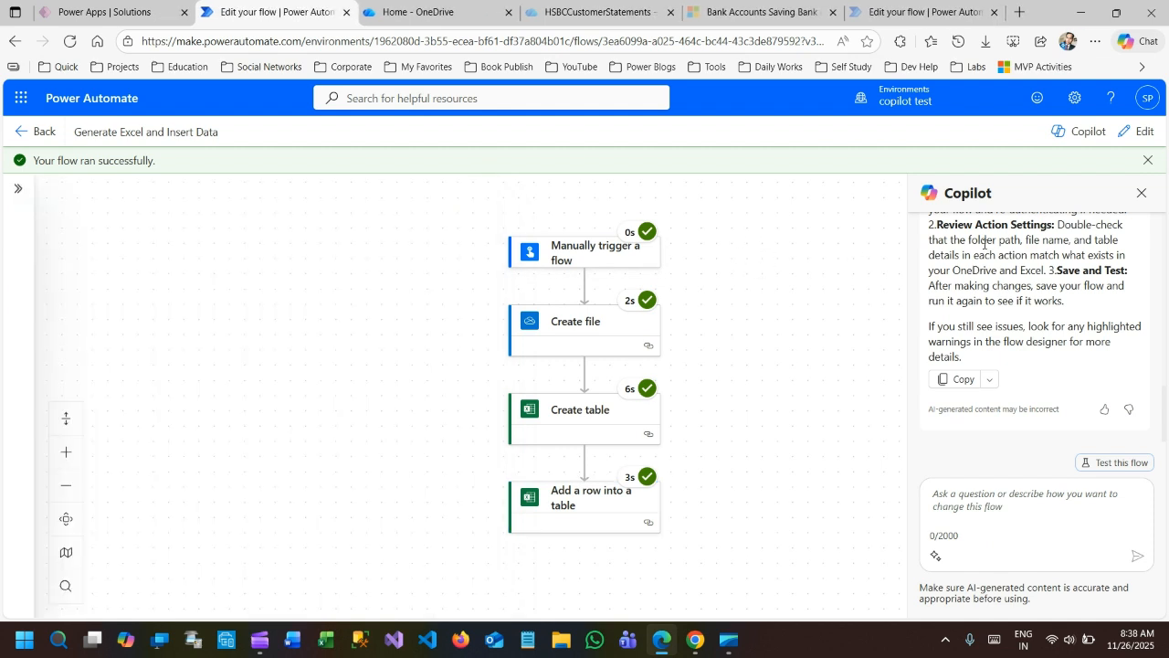
click(1149, 160)
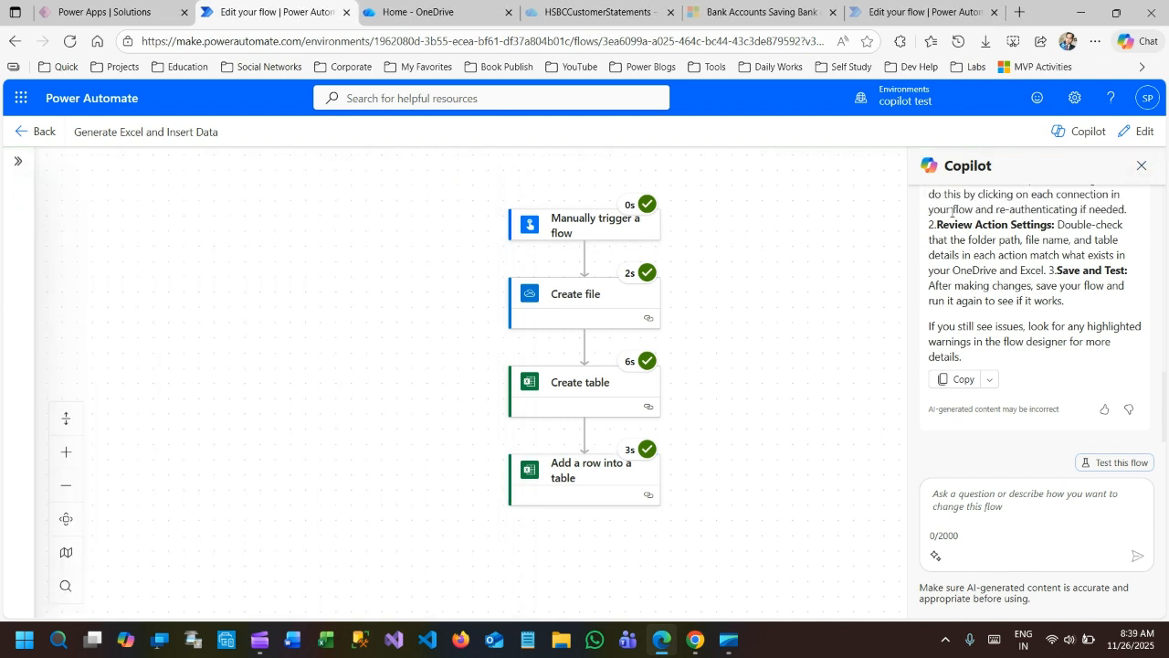
click(1140, 131)
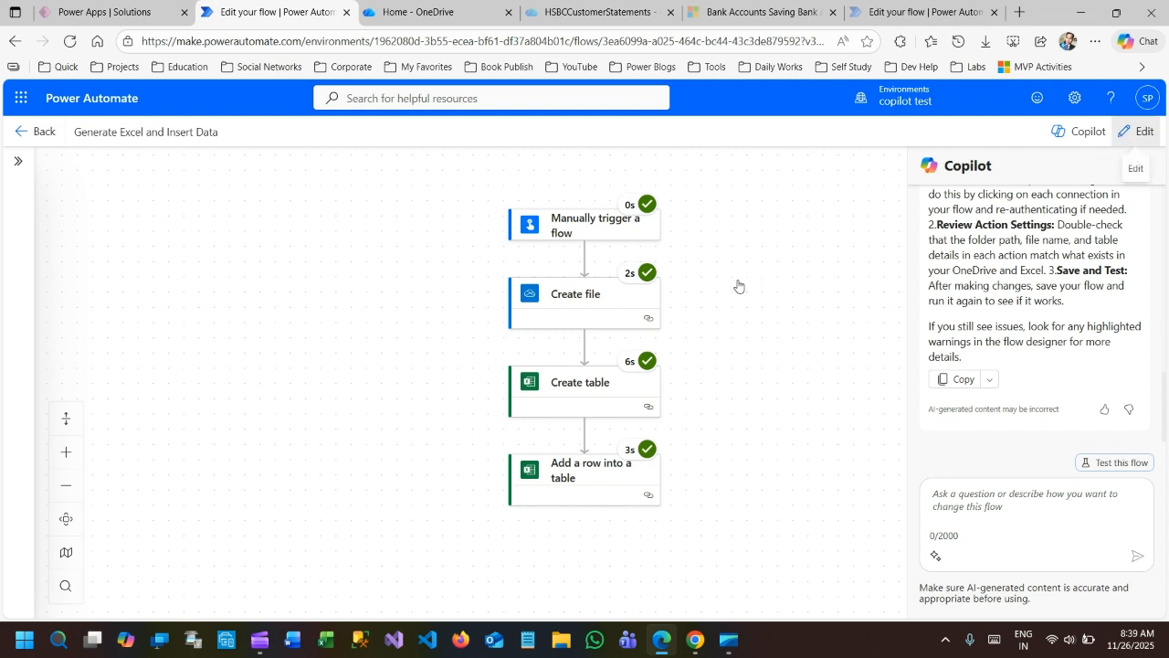
Insert a Microsoft Dataverse List rows action between Create table and Add a row into a table.
scroll(716, 271, down, 3)
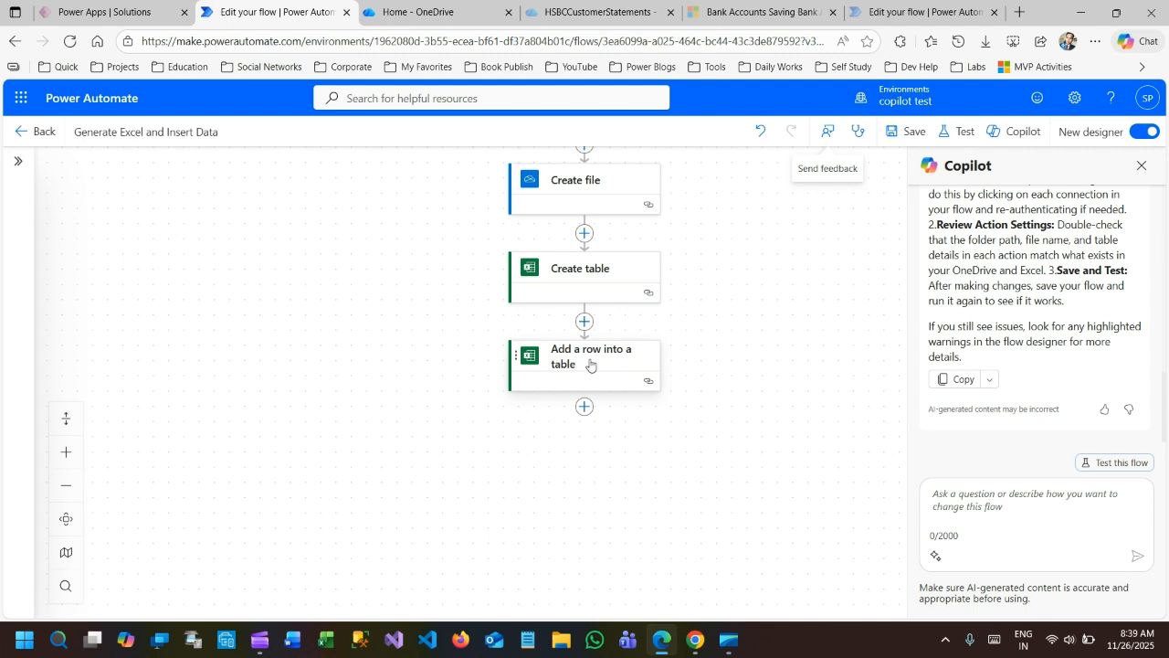
click(589, 328)
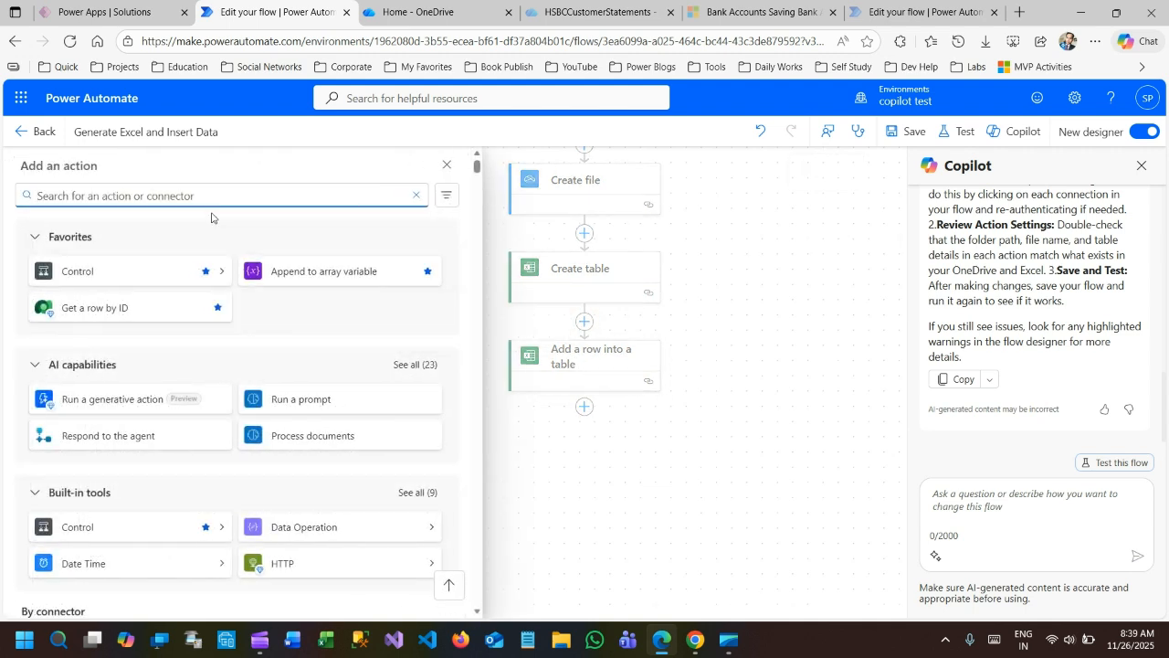
text(dataverse)
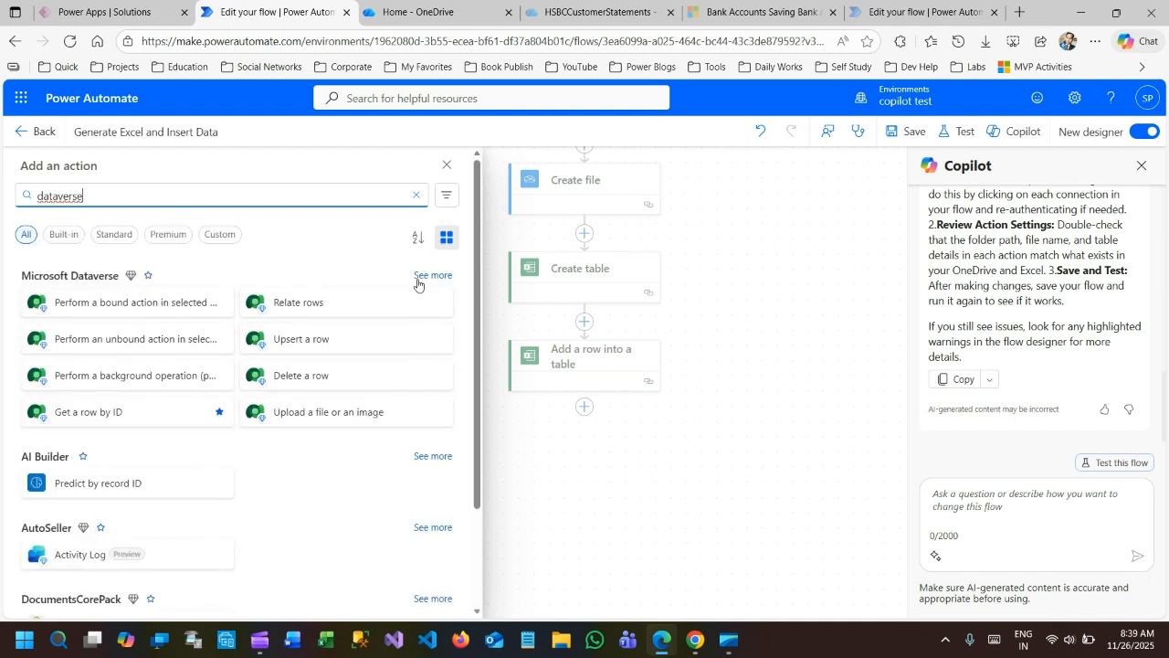
click(433, 275)
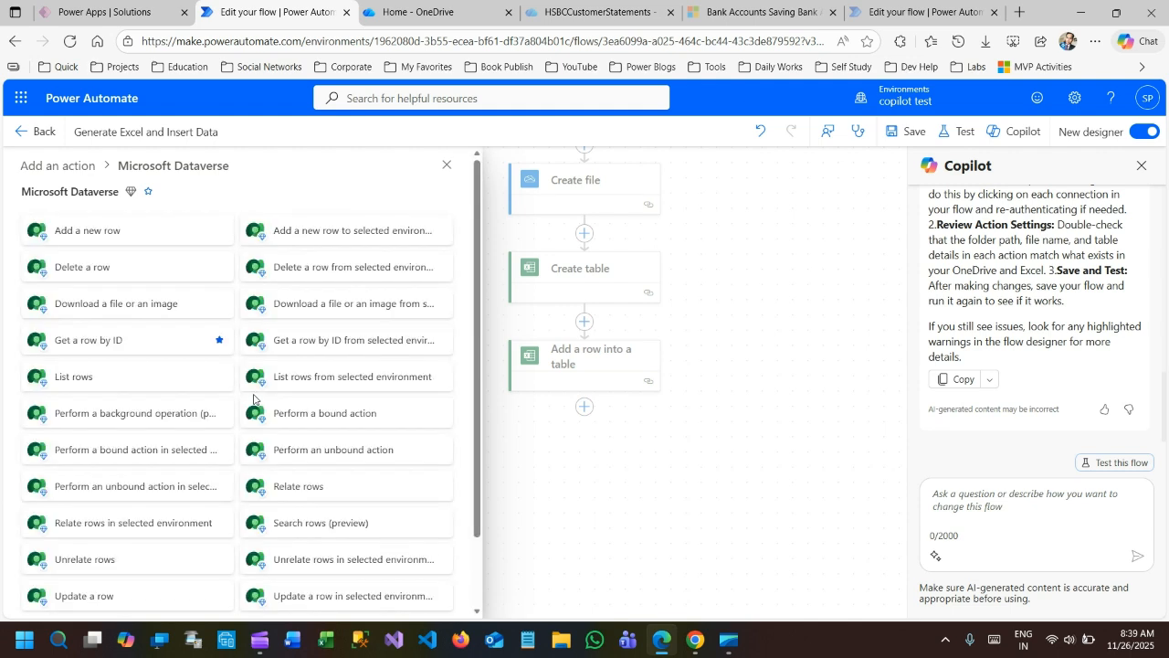
click(94, 382)
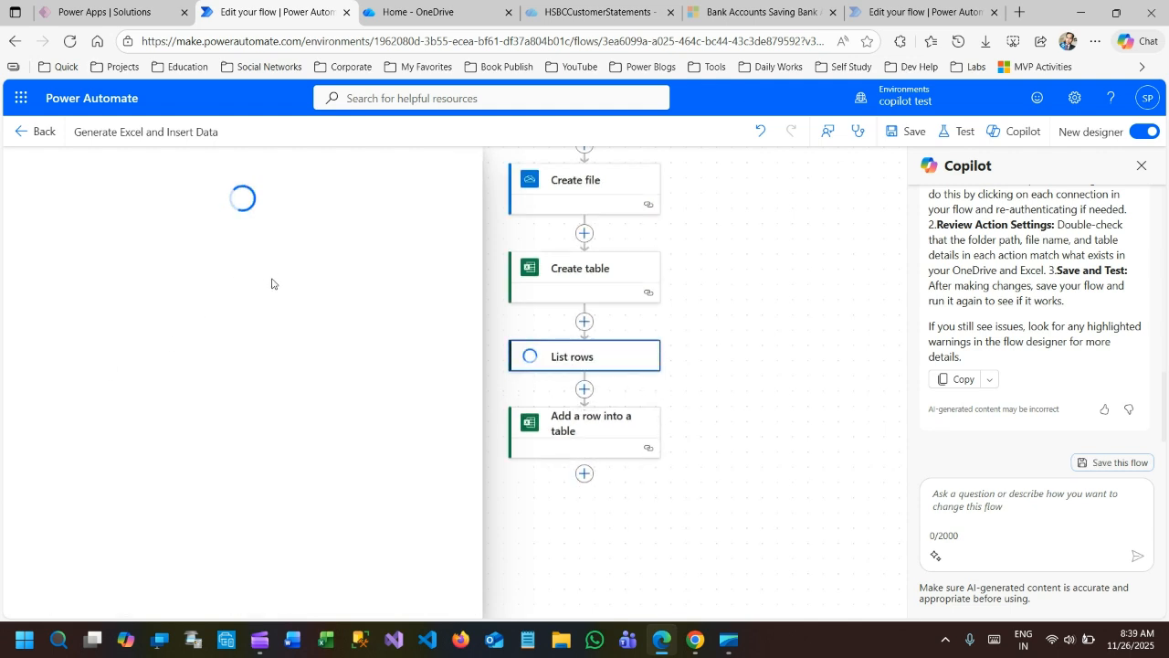
Set the List rows action's table name to Contacts.
click(149, 289)
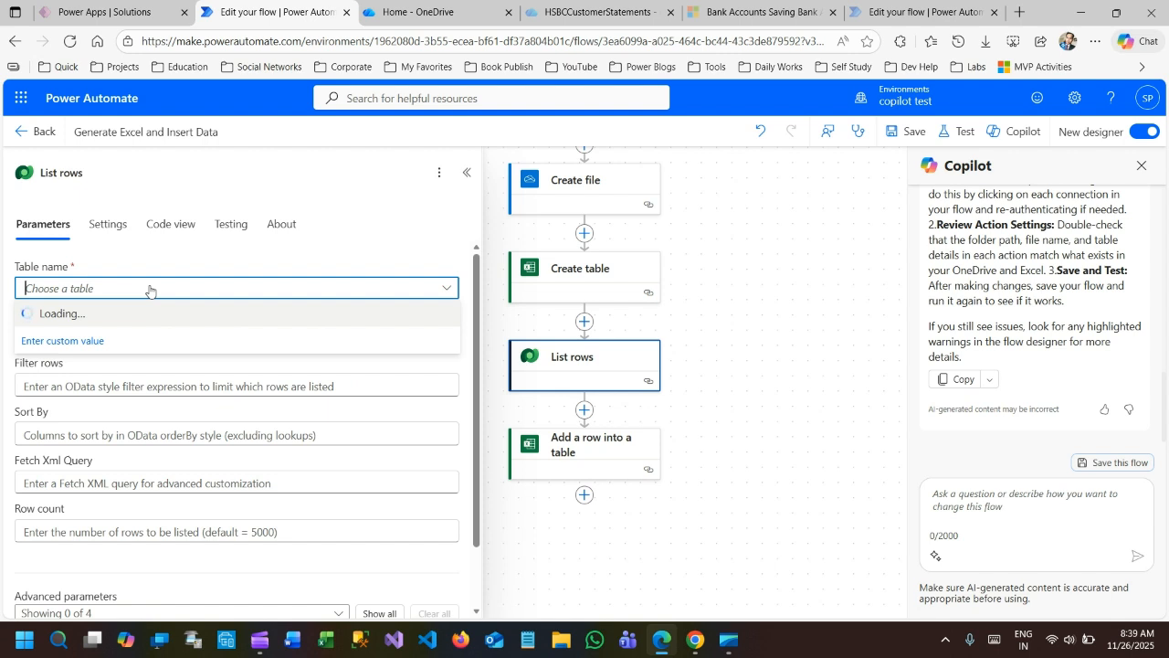
text(Contact)
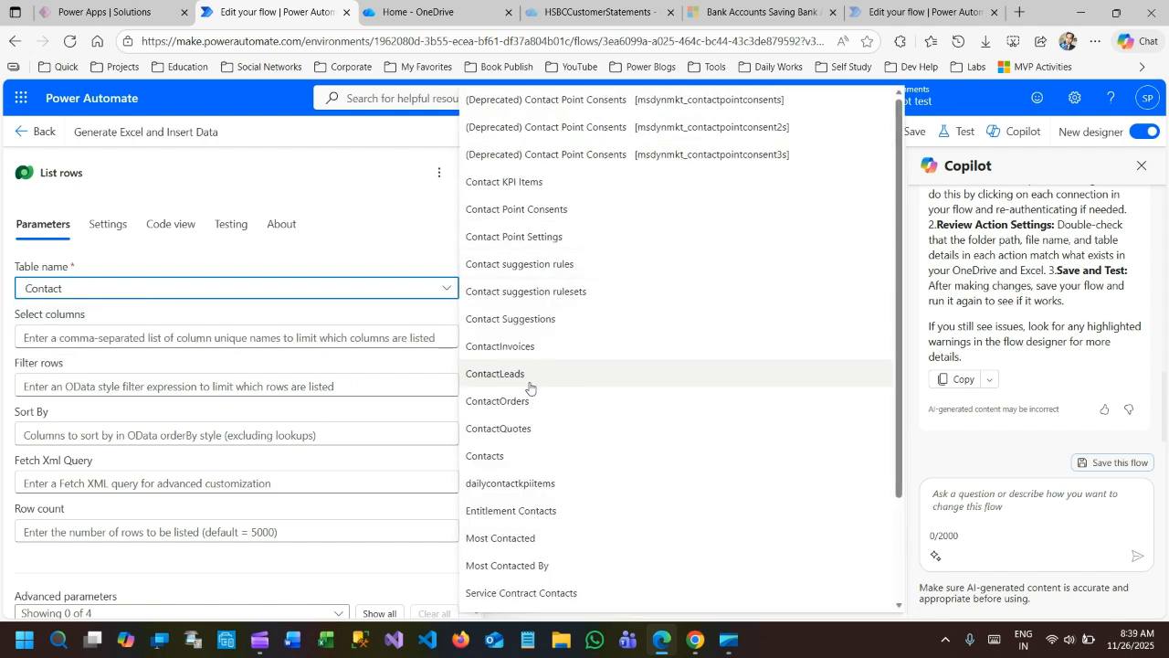
click(514, 457)
click(243, 316)
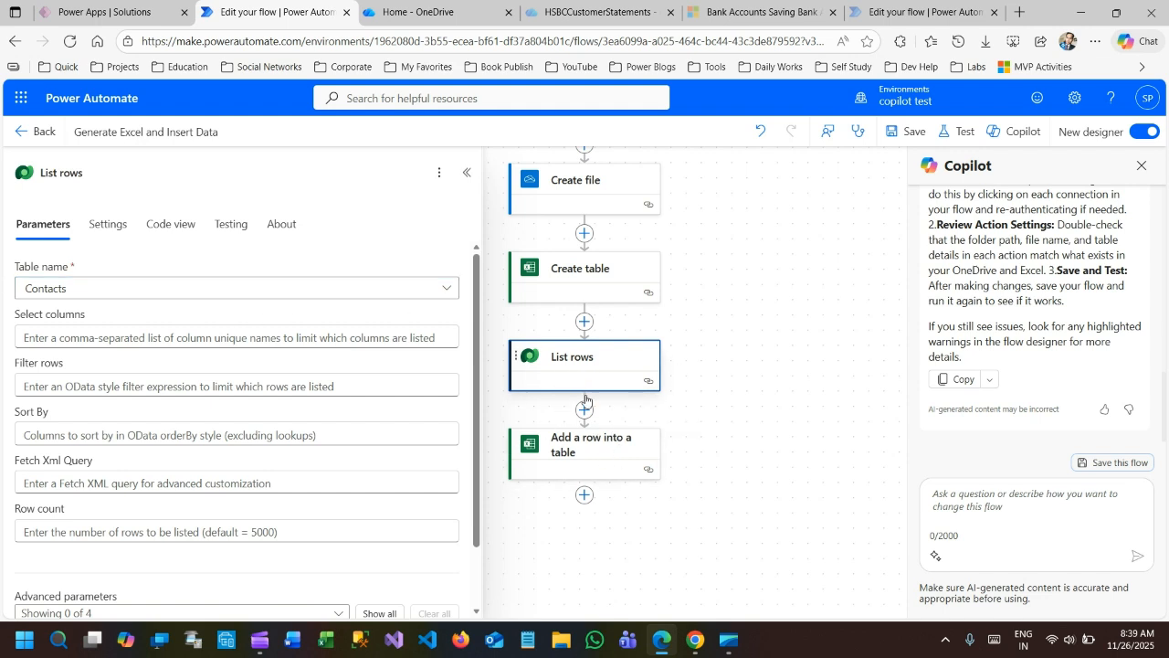
In the Add a row into a table action, replace the hard-coded Firstname value with the First Name dynamic content from List rows.
click(585, 453)
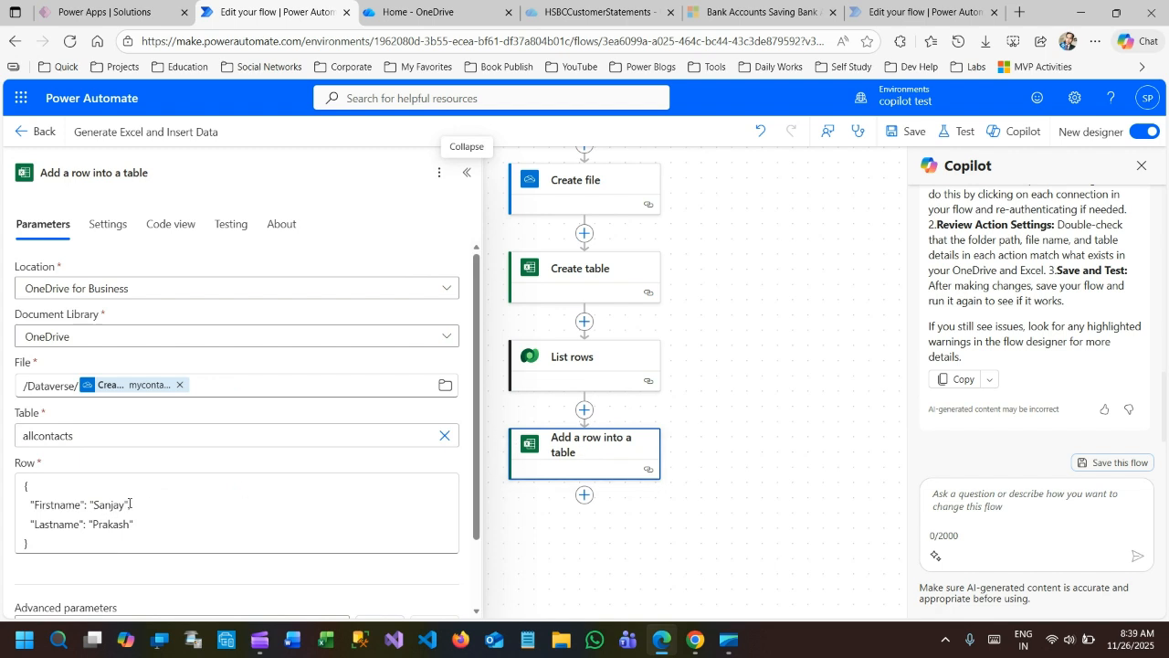
drag(129, 505, 89, 505)
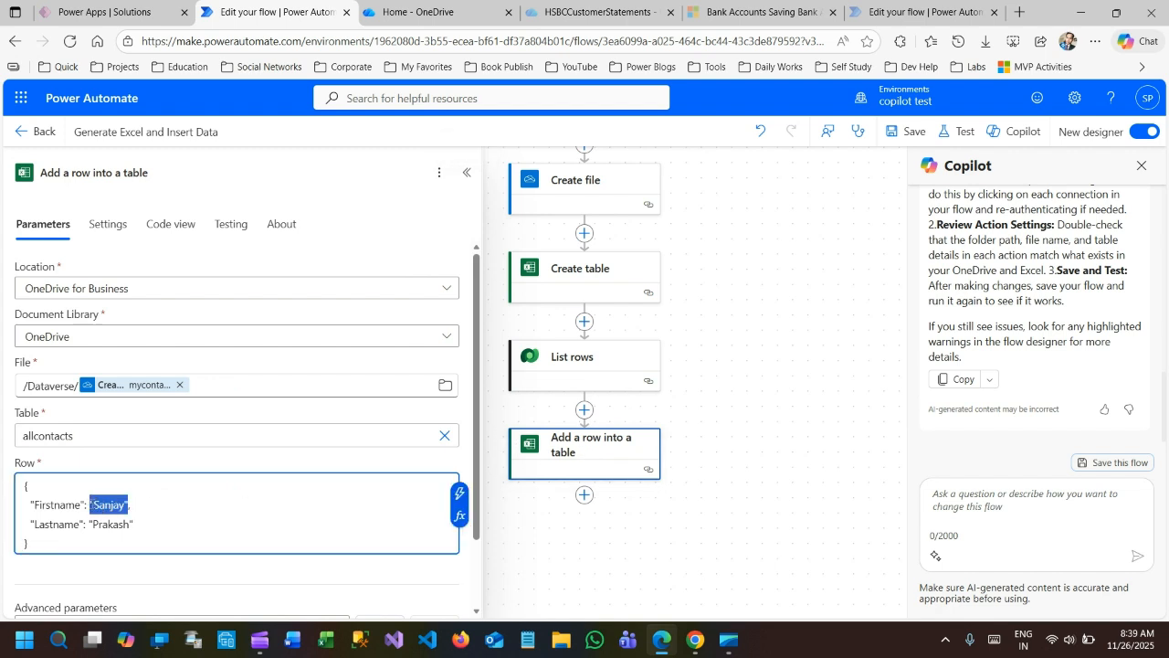
key(BackSpace)
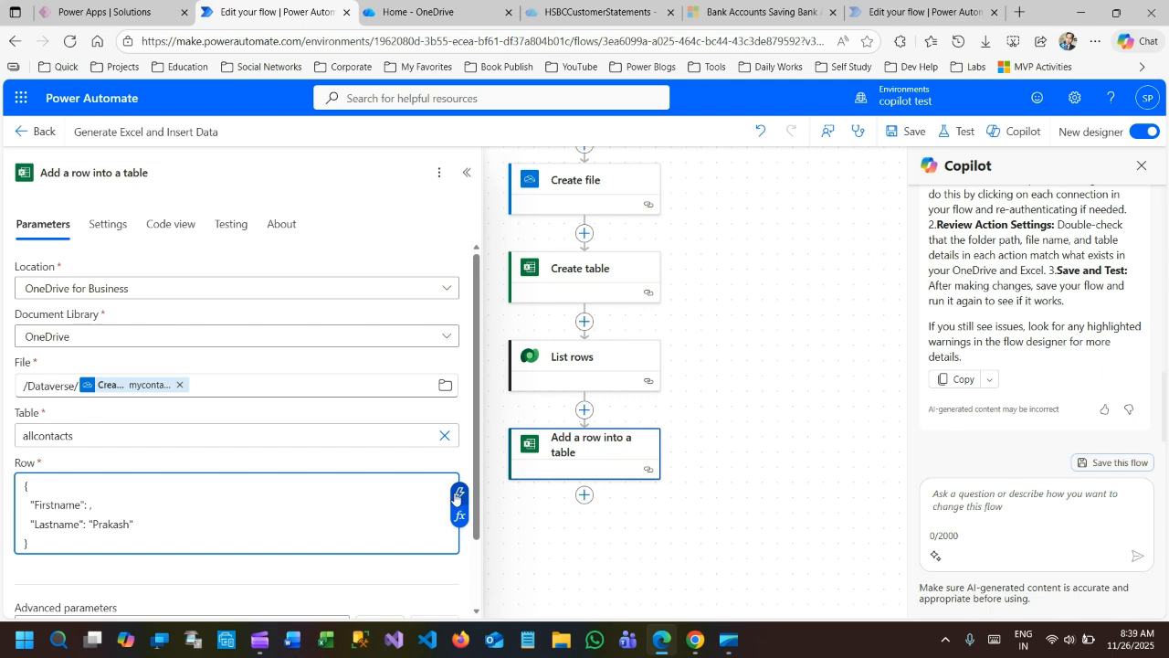
click(463, 497)
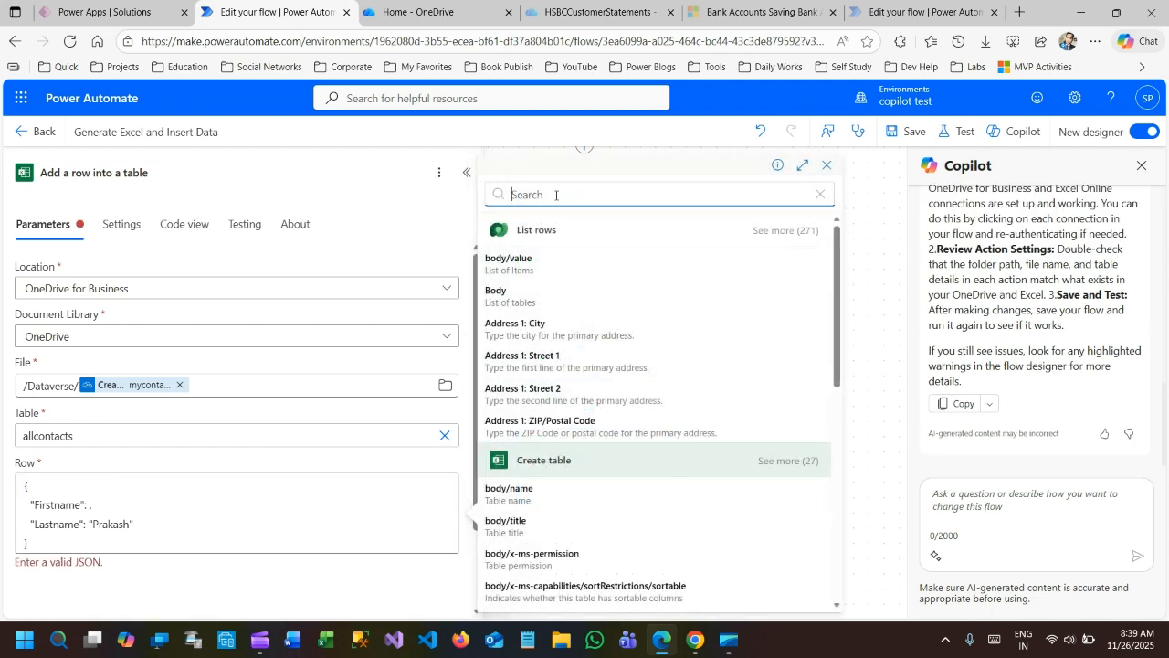
text(first)
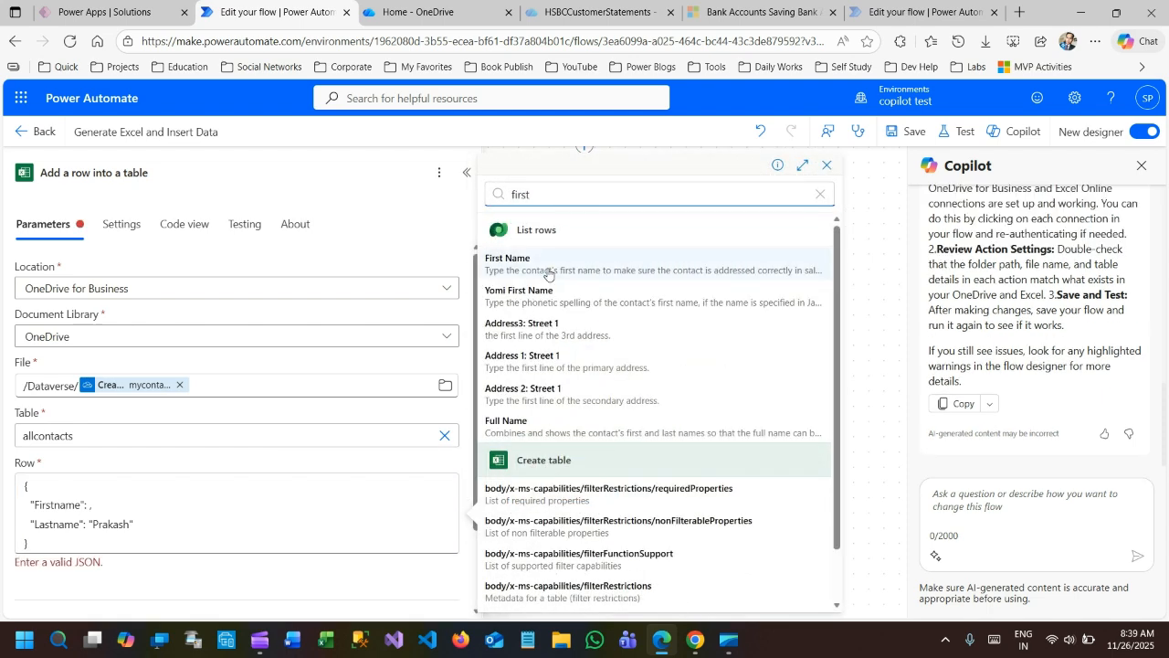
click(548, 272)
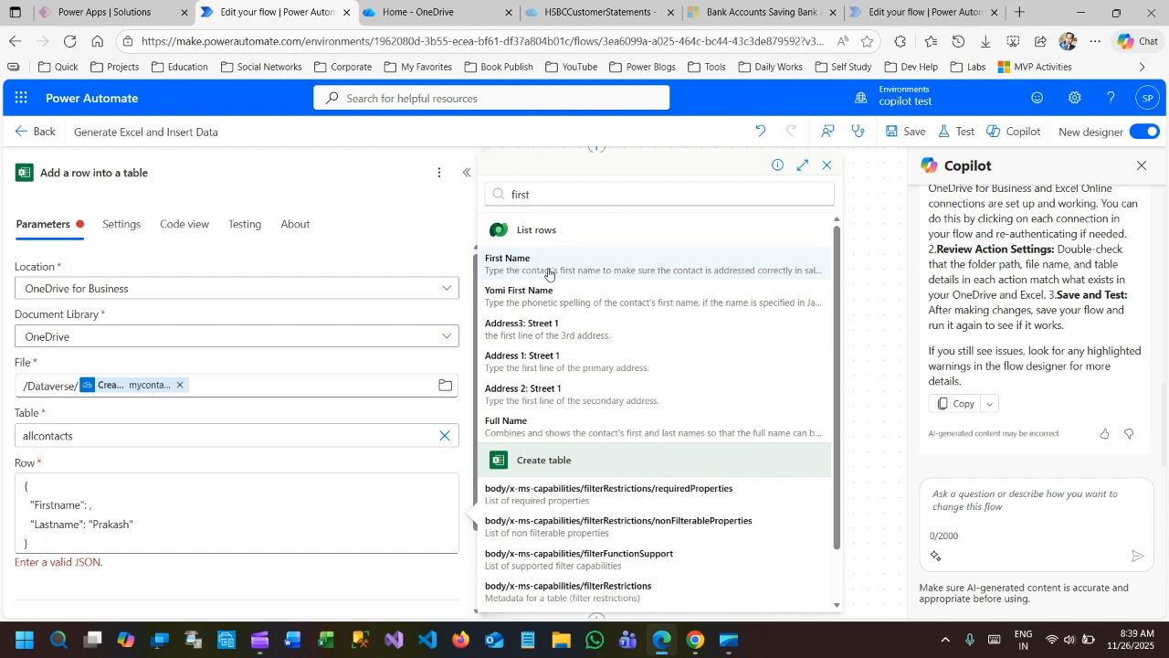
click(548, 273)
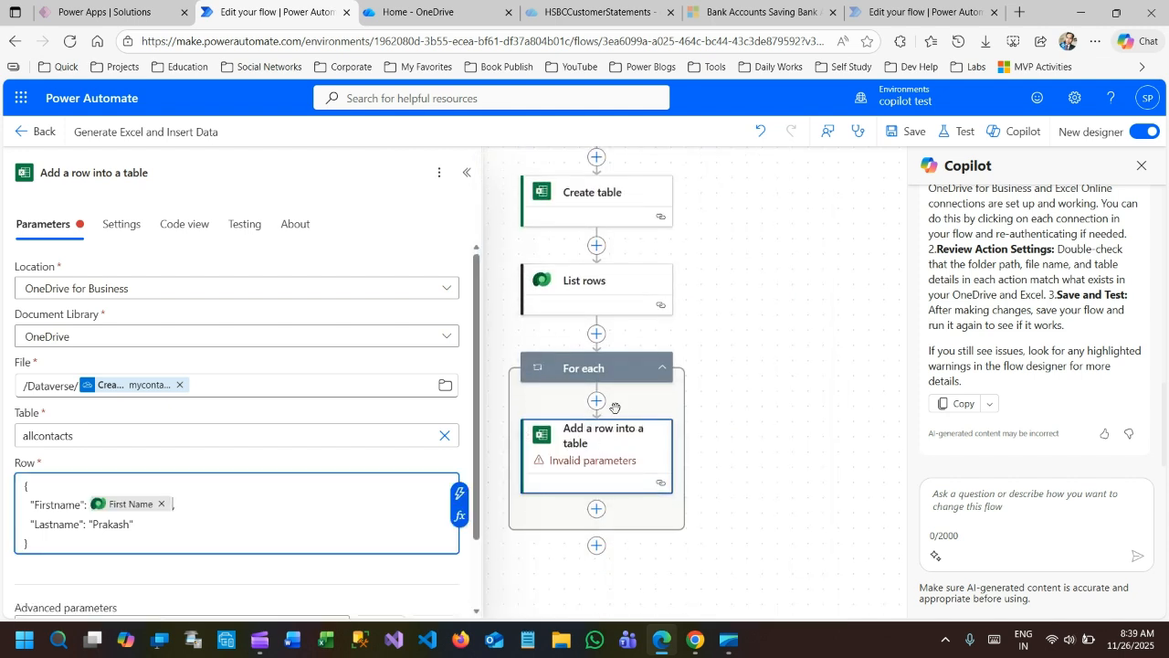
Replace the hard-coded Lastname value in the row JSON with the Last Name dynamic content from List rows.
drag(135, 525, 95, 524)
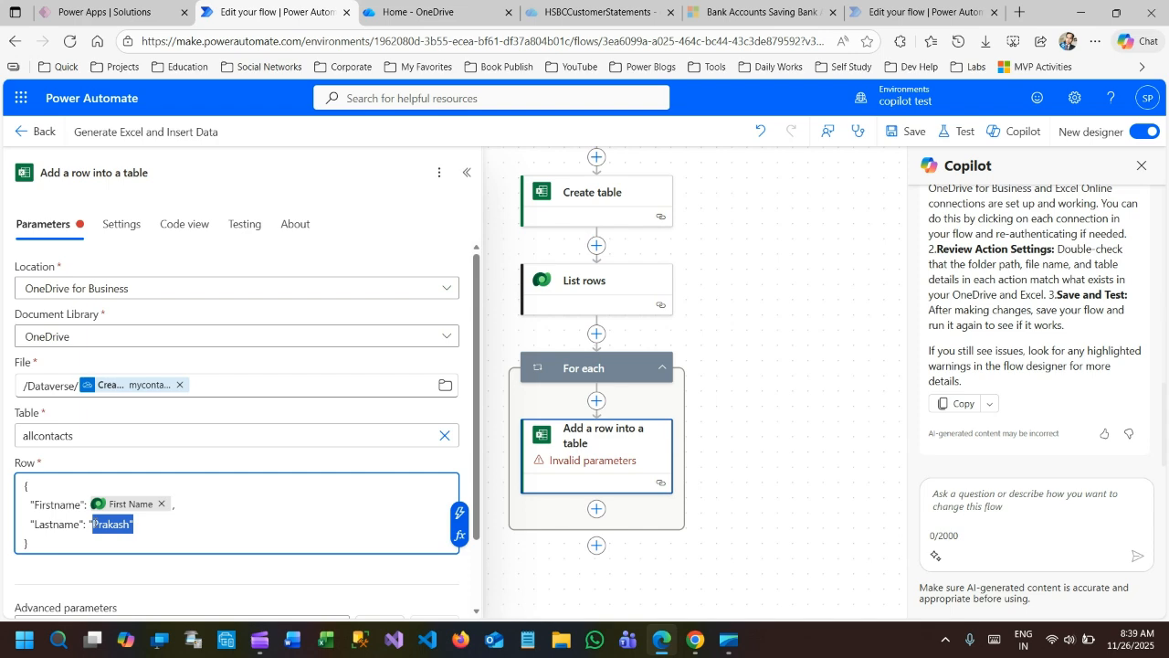
key(BackSpace)
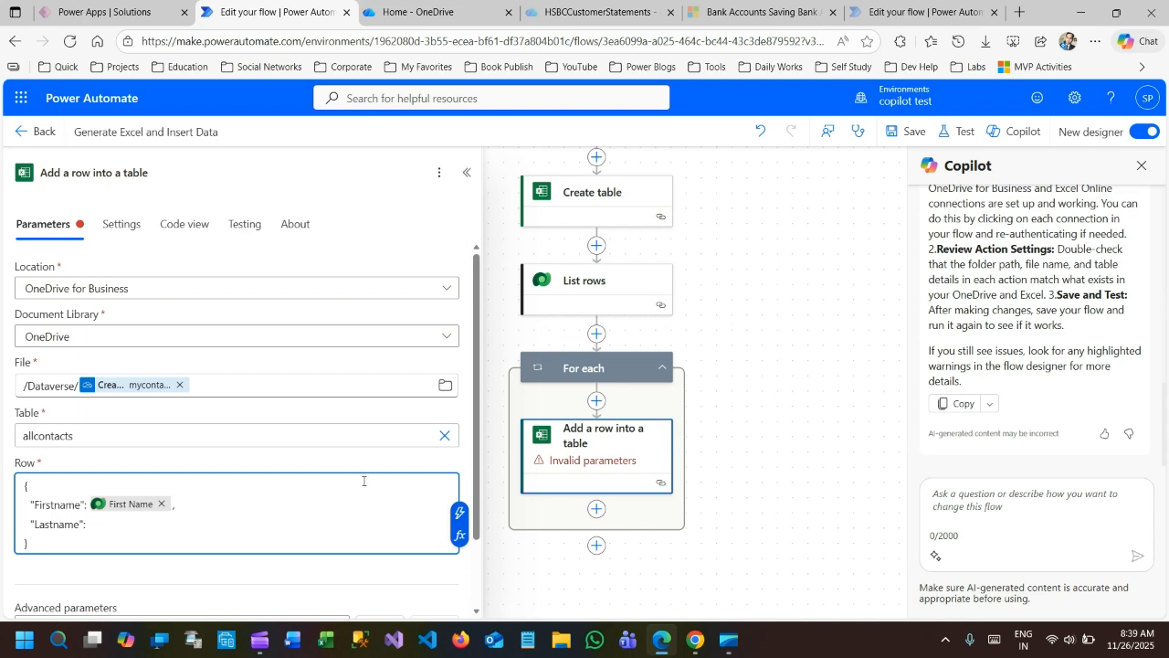
click(460, 512)
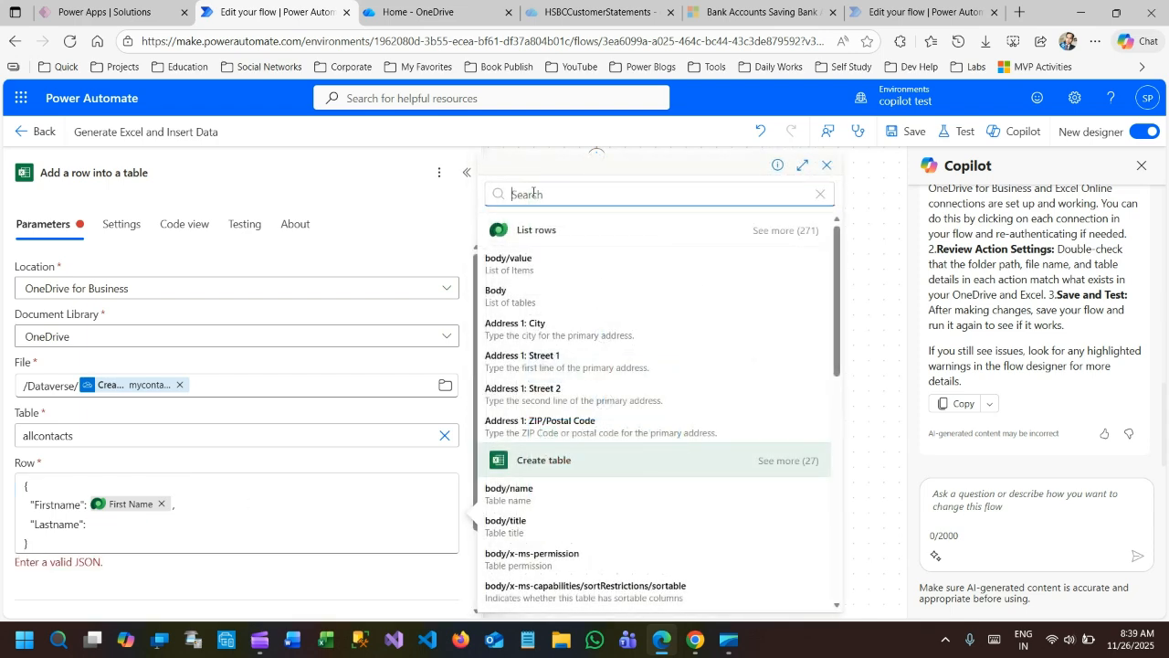
text(las)
click(536, 265)
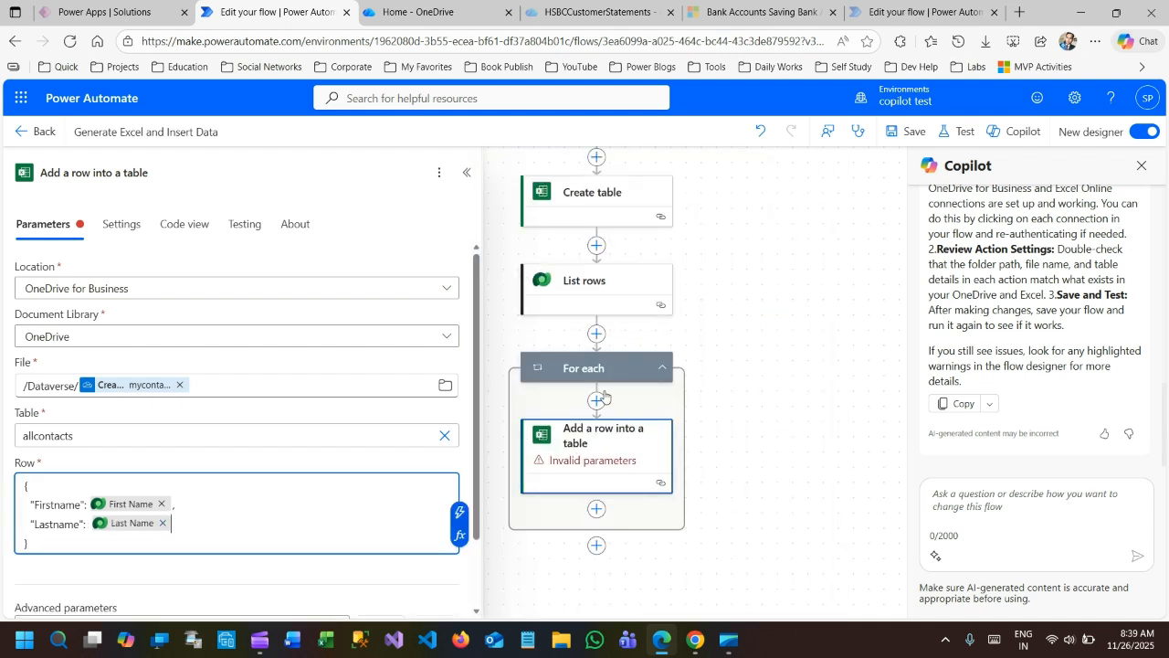
click(361, 471)
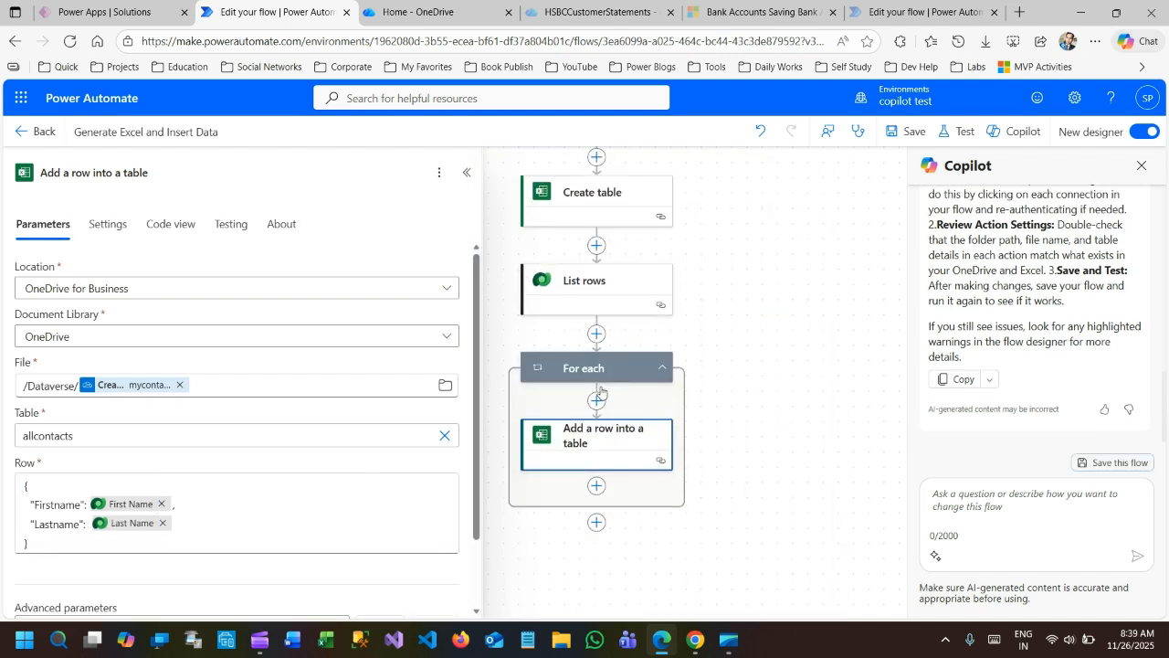
Save the flow and run a manual test with the filename dataversecontacts.
click(906, 131)
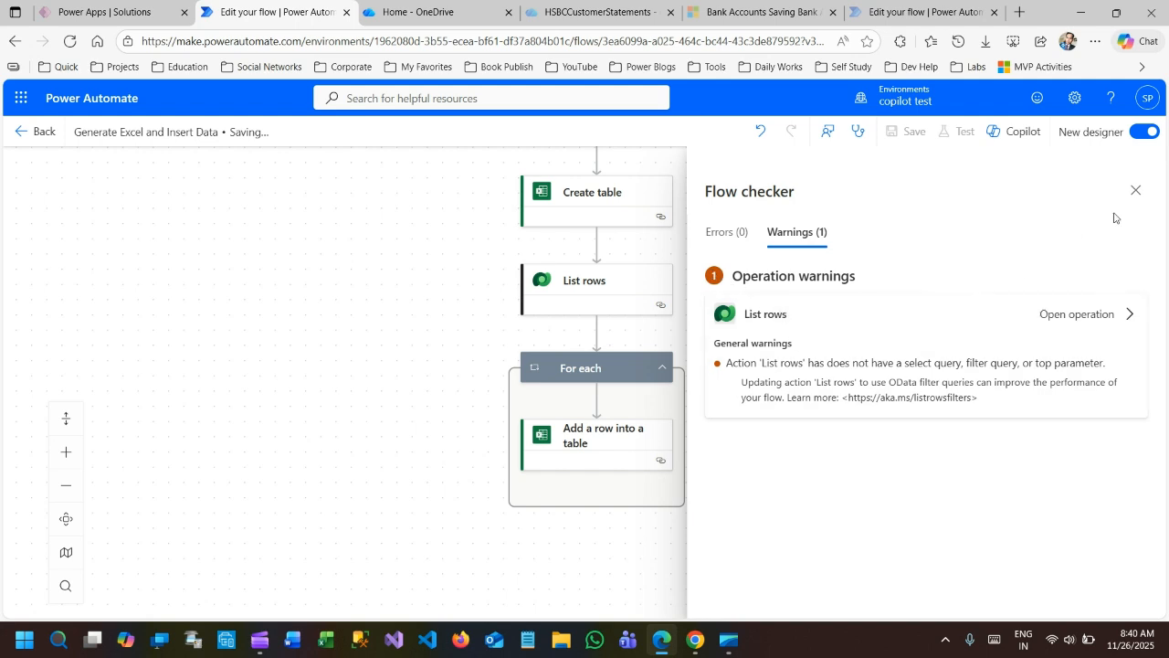
click(1135, 188)
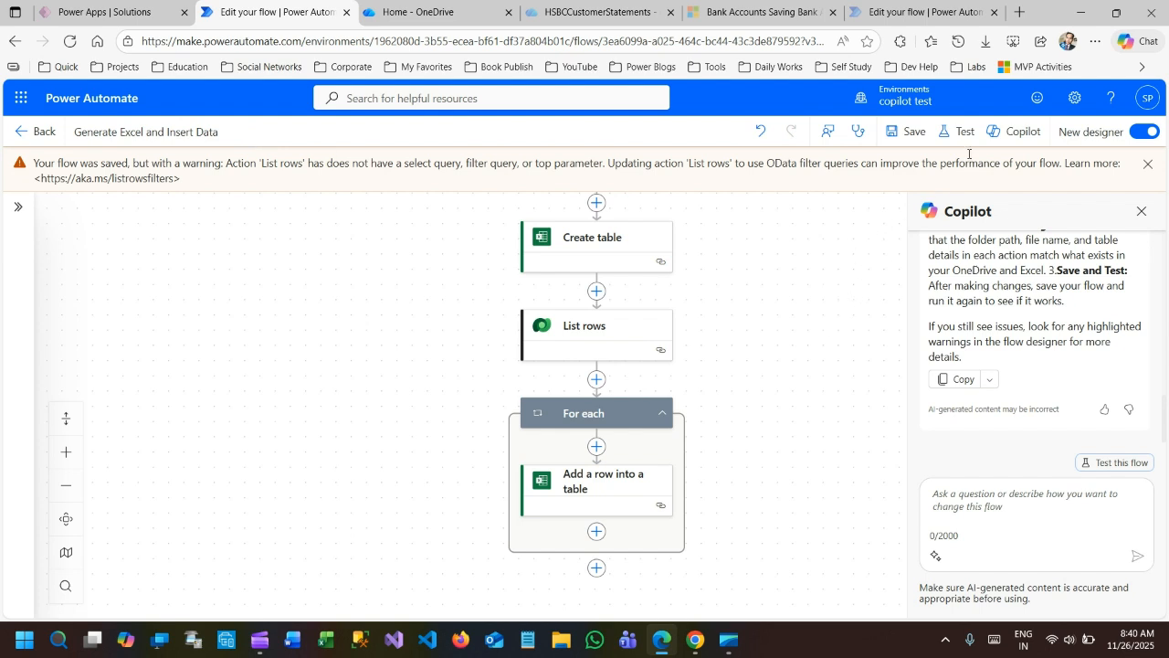
click(959, 132)
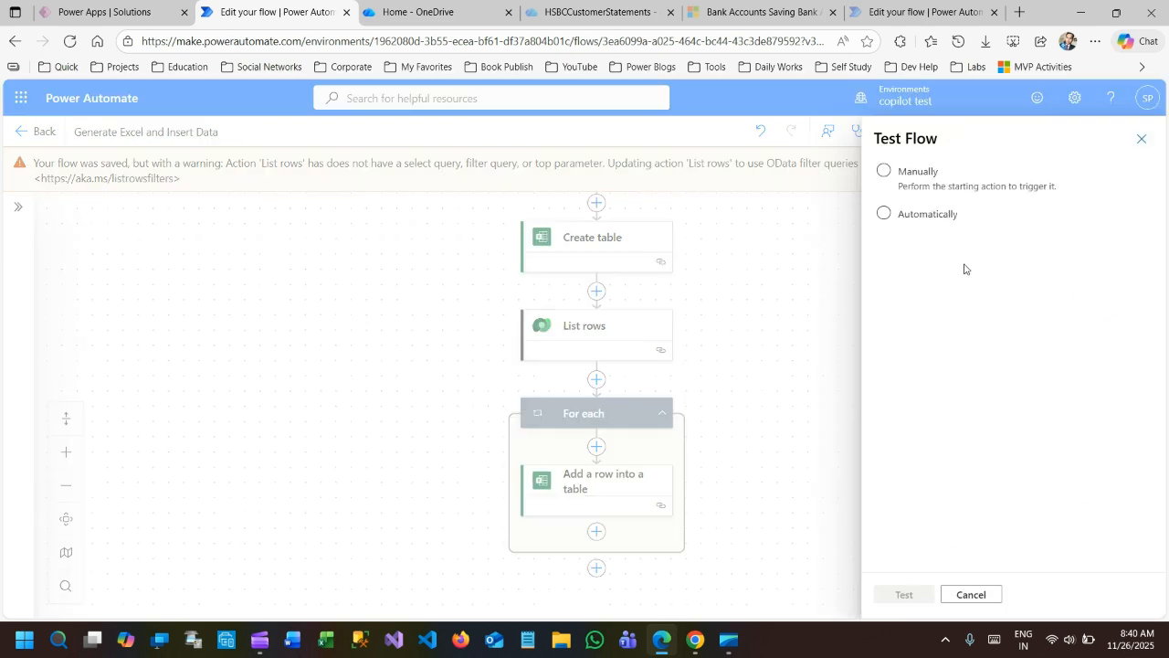
click(884, 172)
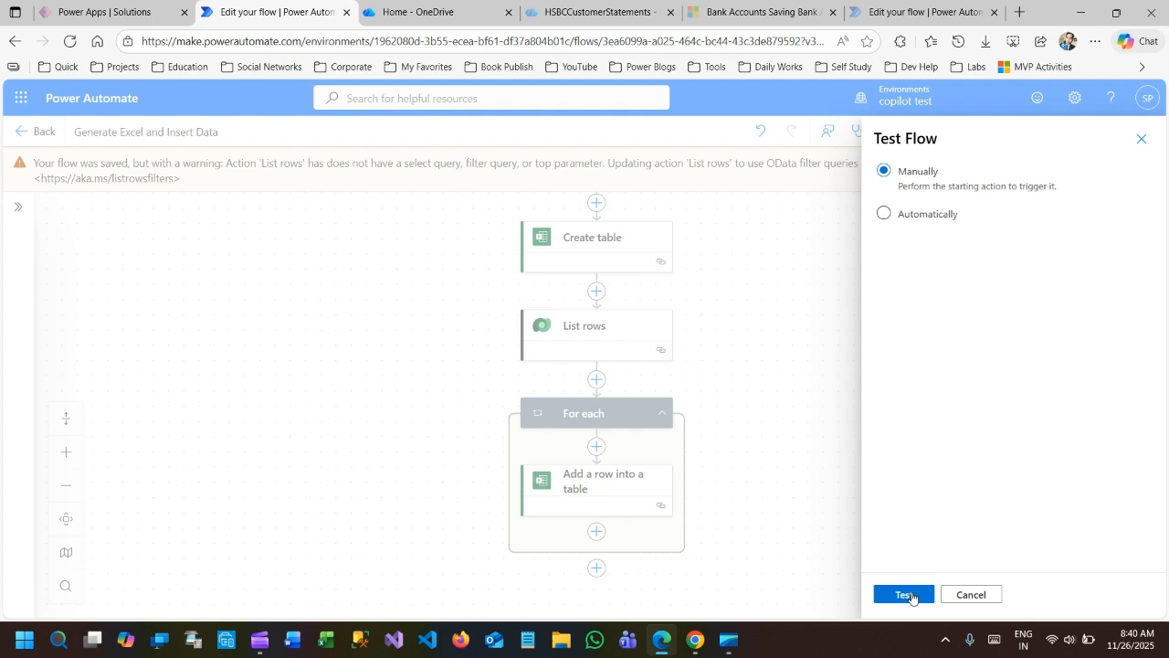
click(905, 595)
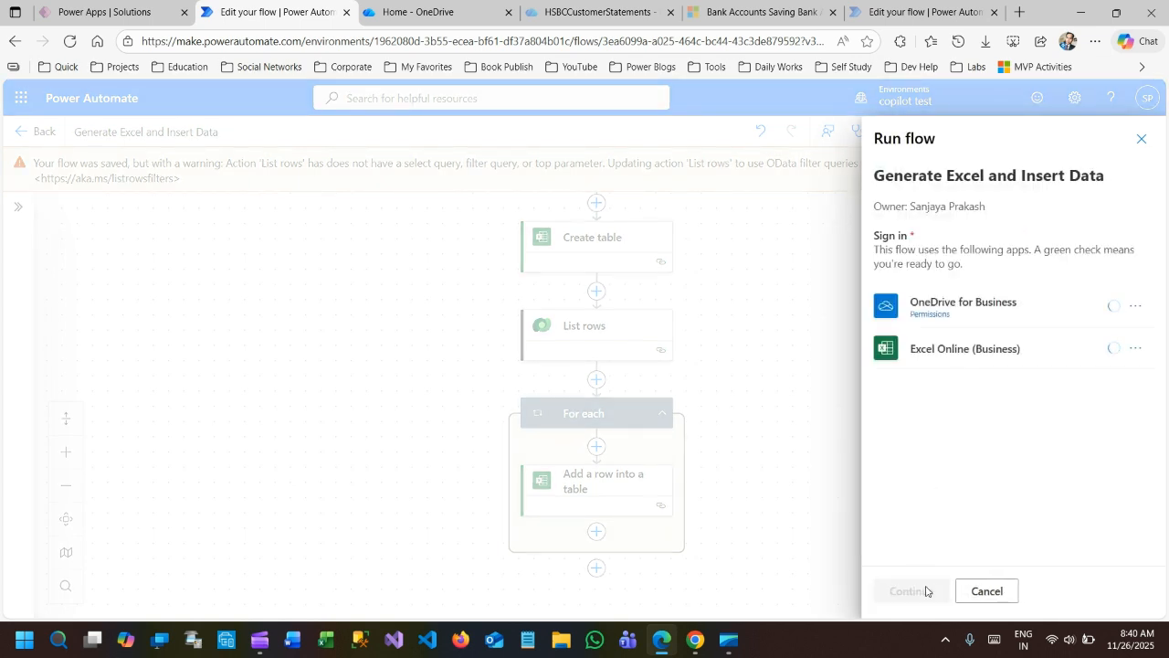
click(916, 595)
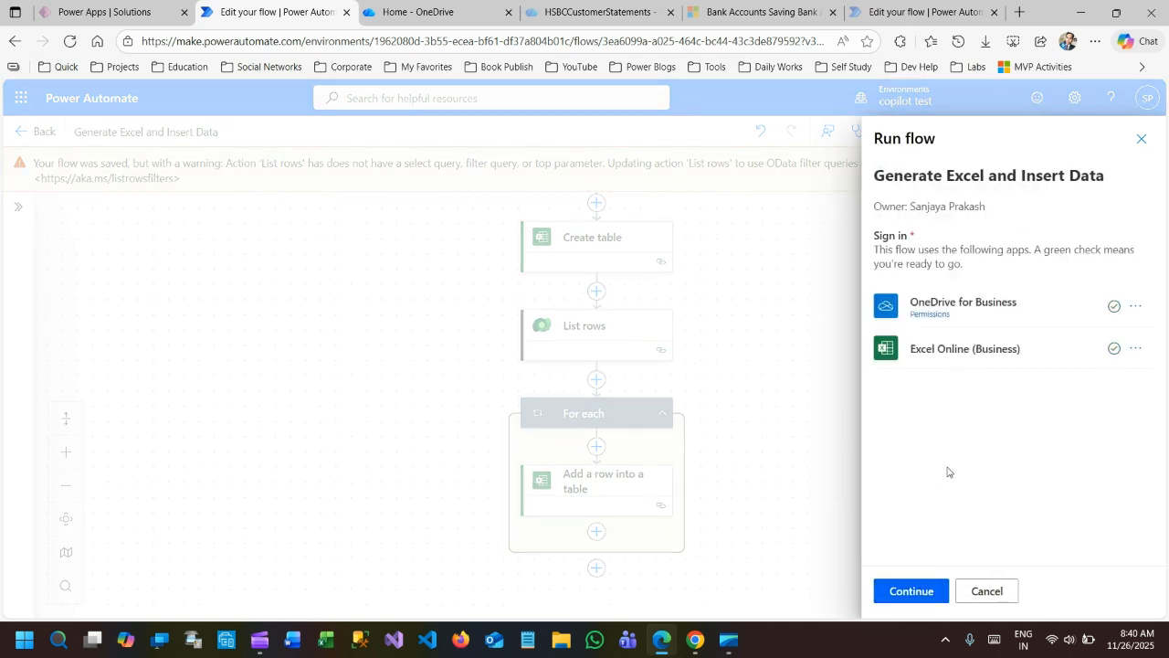
text(dataversecontacts)
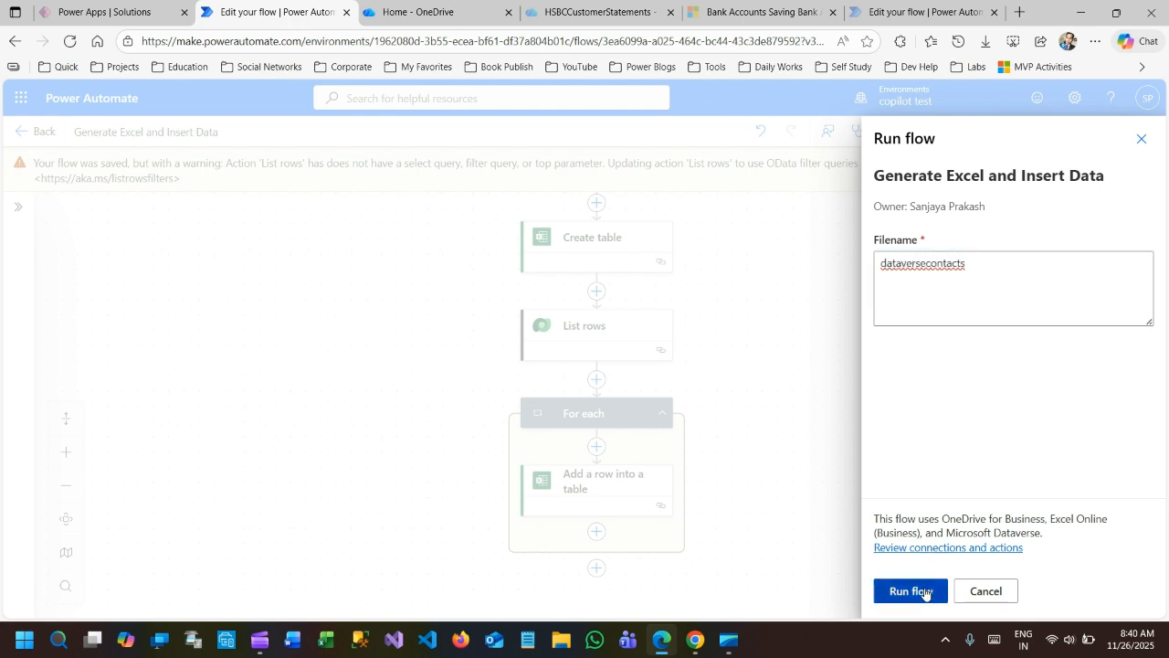
click(925, 594)
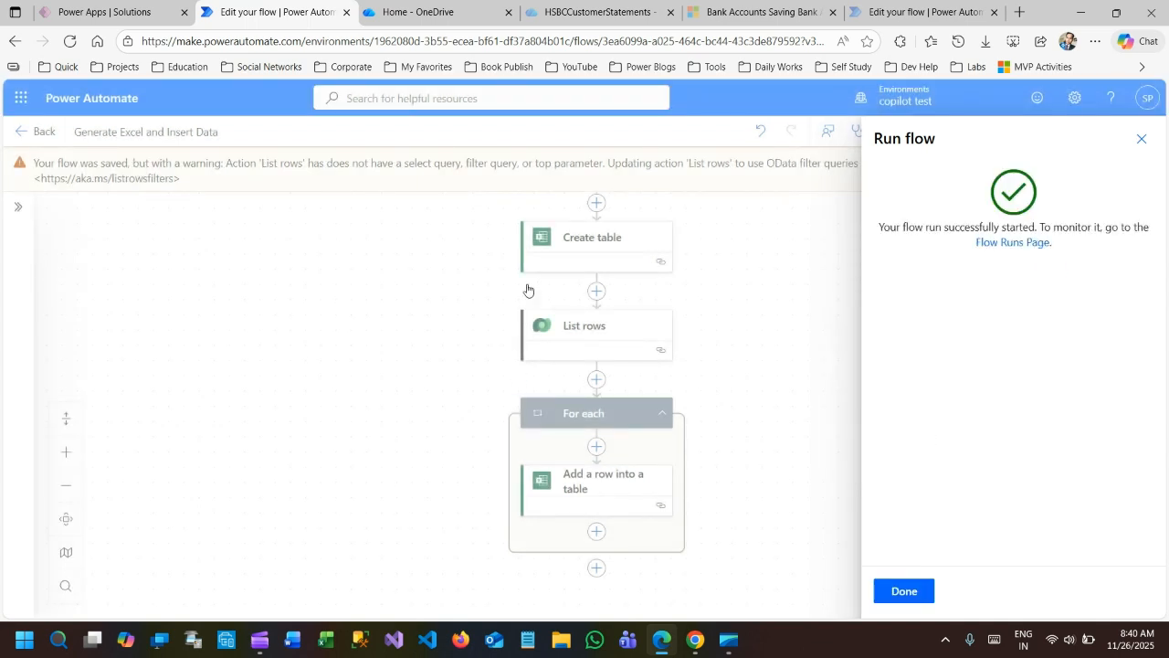
click(905, 591)
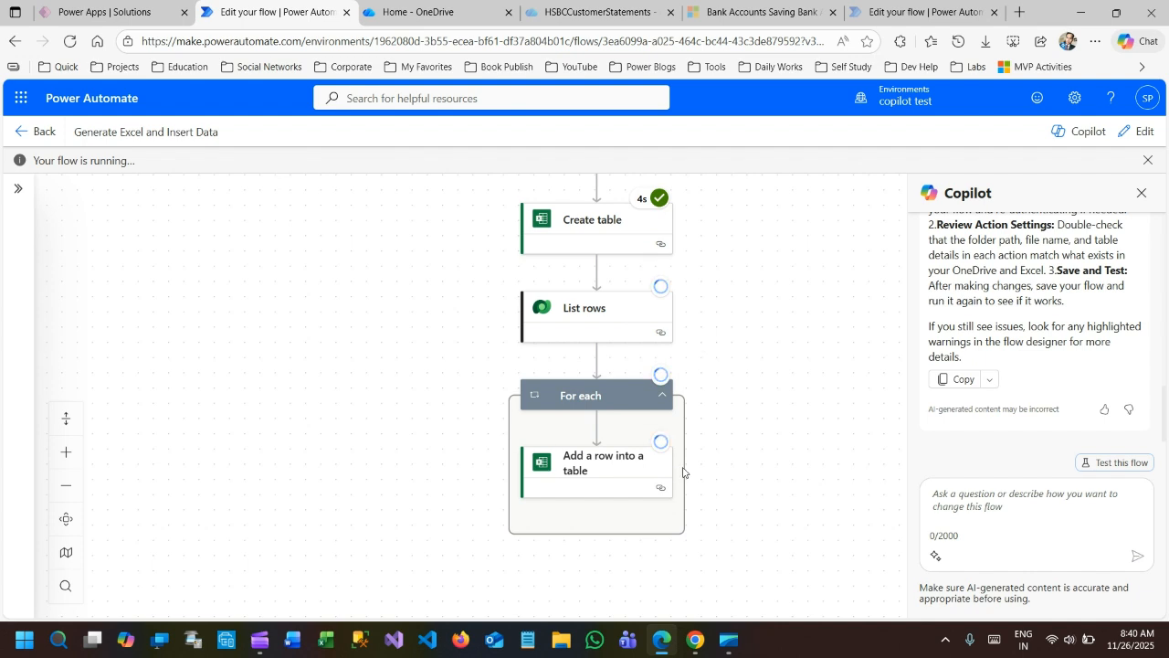
Check the run progress of the List rows action and the For each loop.
scroll(703, 356, down, 1)
scroll(704, 358, up, 1)
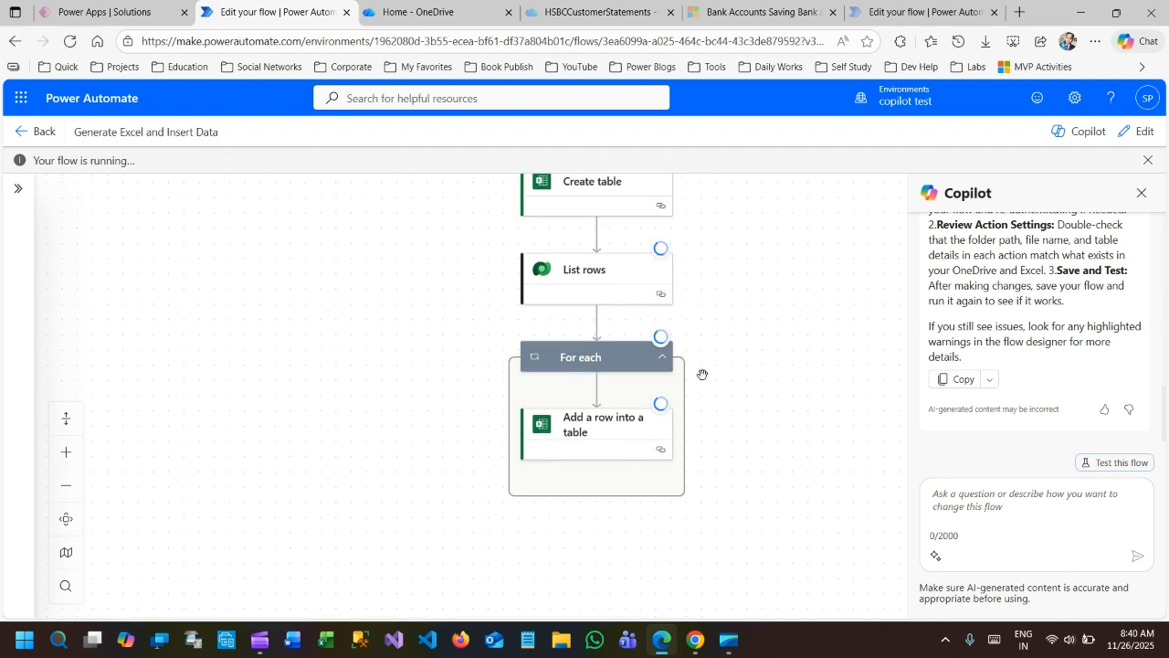
click(661, 357)
click(661, 357)
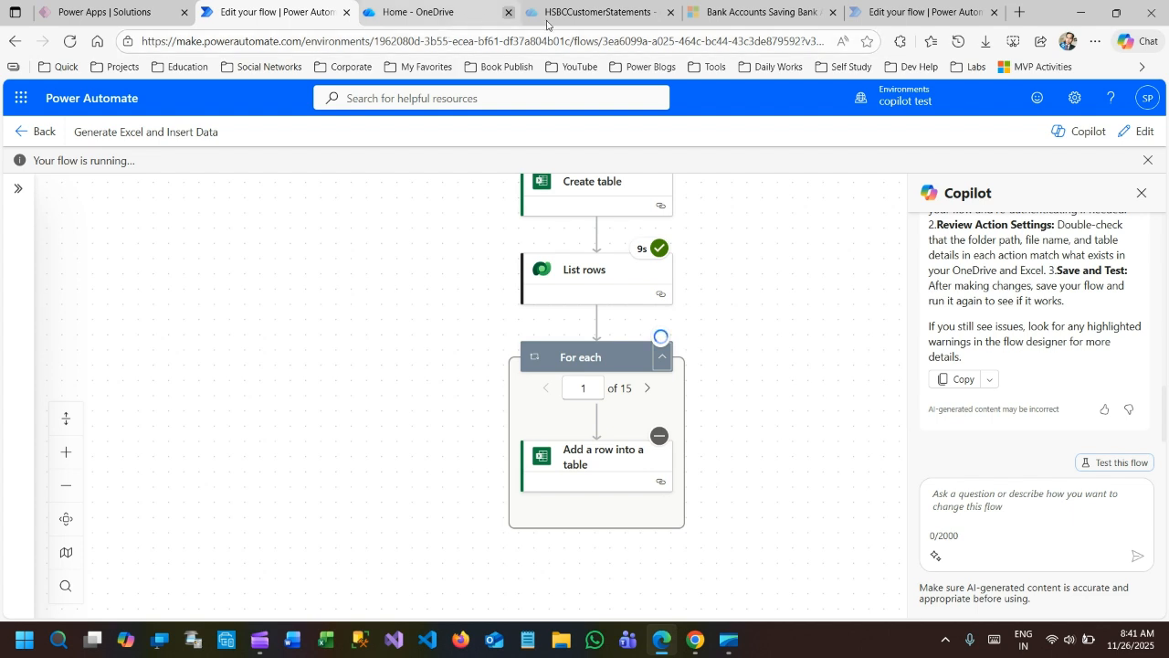
Open the dataversecontacts workbook from OneDrive and widen the Firstname and Lastname columns.
click(410, 12)
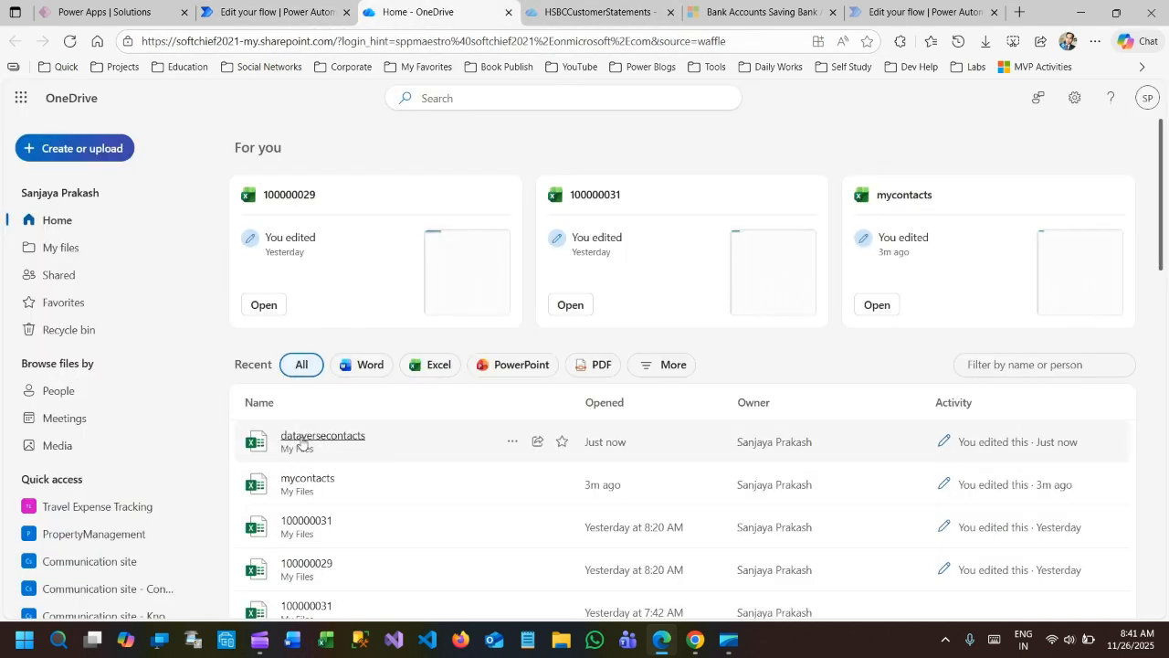
click(302, 439)
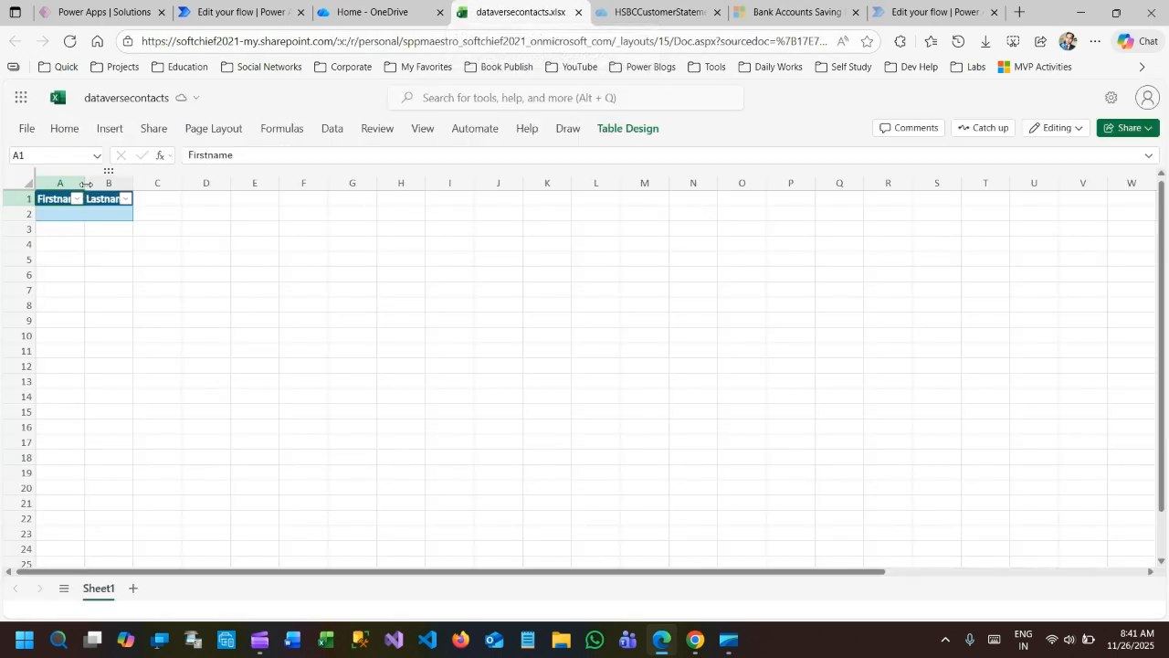
drag(86, 183, 326, 184)
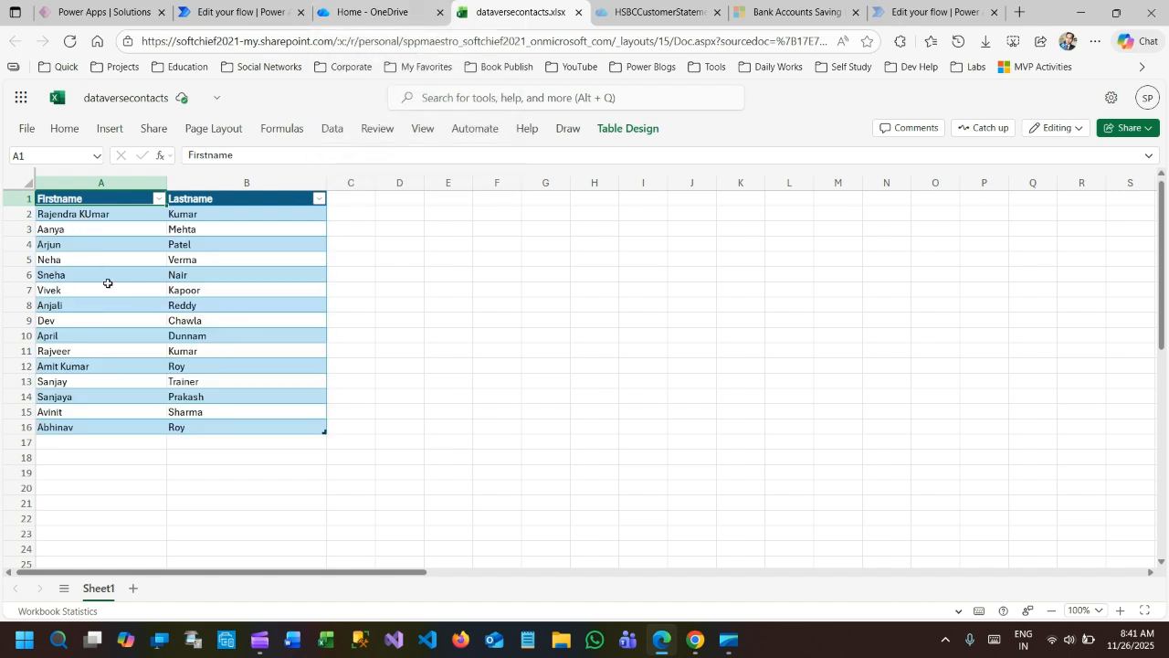
Examine the contact rows in the dataversecontacts workbook, and check the flow's run status in Power Automate.
drag(94, 213, 272, 425)
click(375, 12)
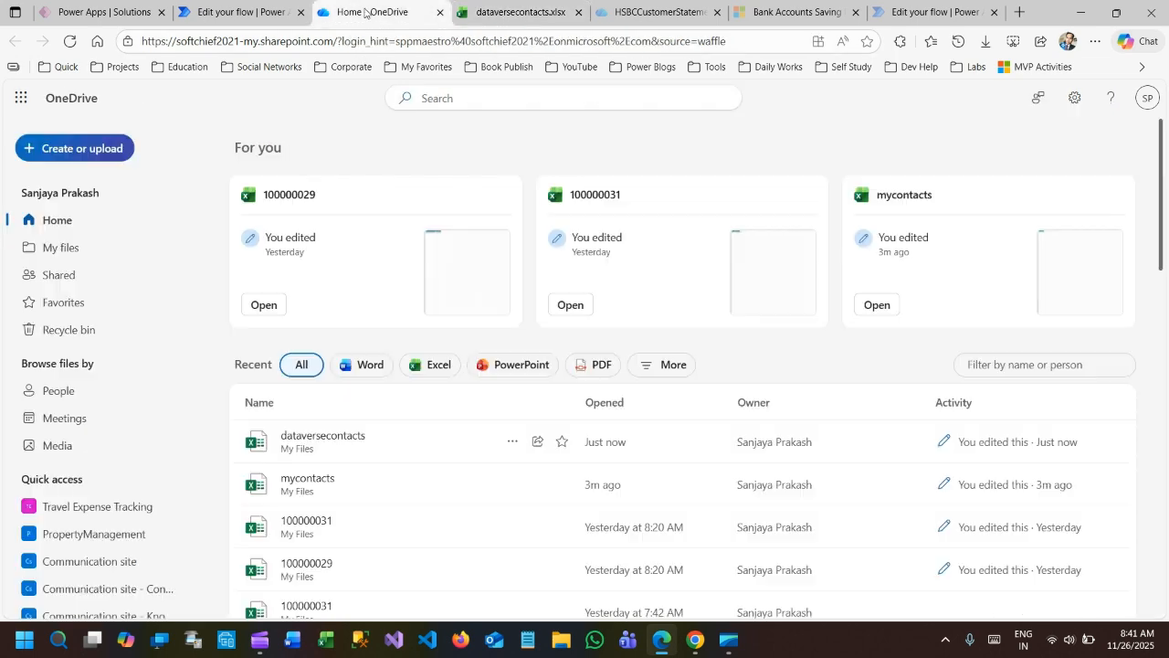
click(243, 12)
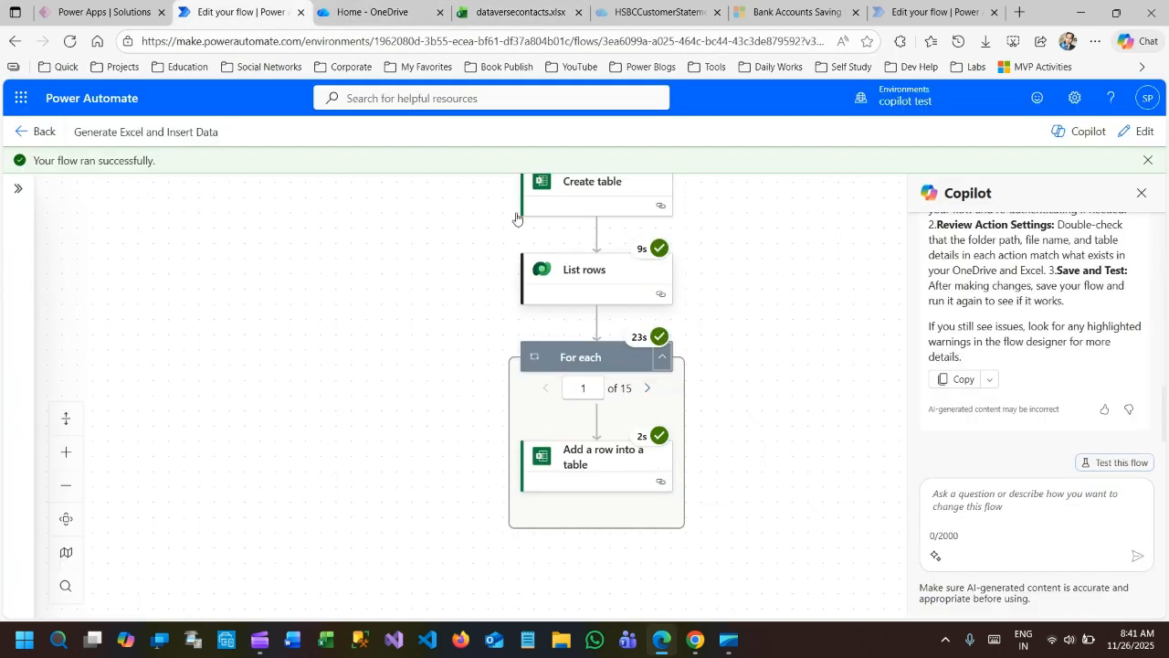
Go back to the dataversecontacts workbook, review the whole Firstname and Lastname table, and return to the flow run in Power Automate.
click(374, 12)
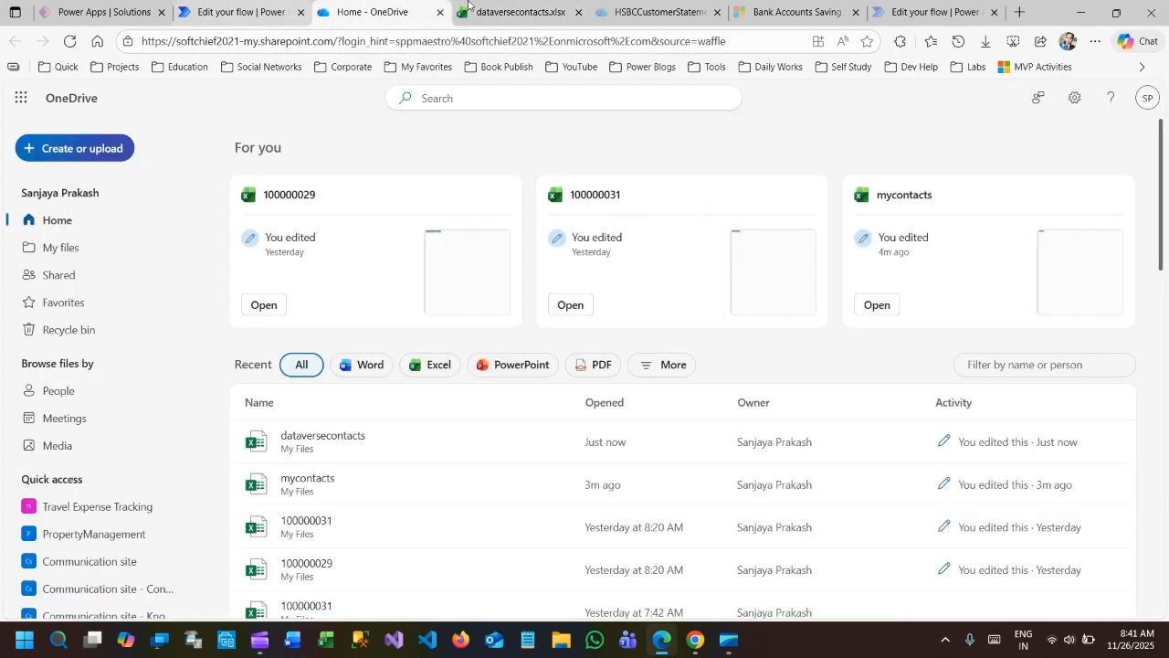
click(516, 11)
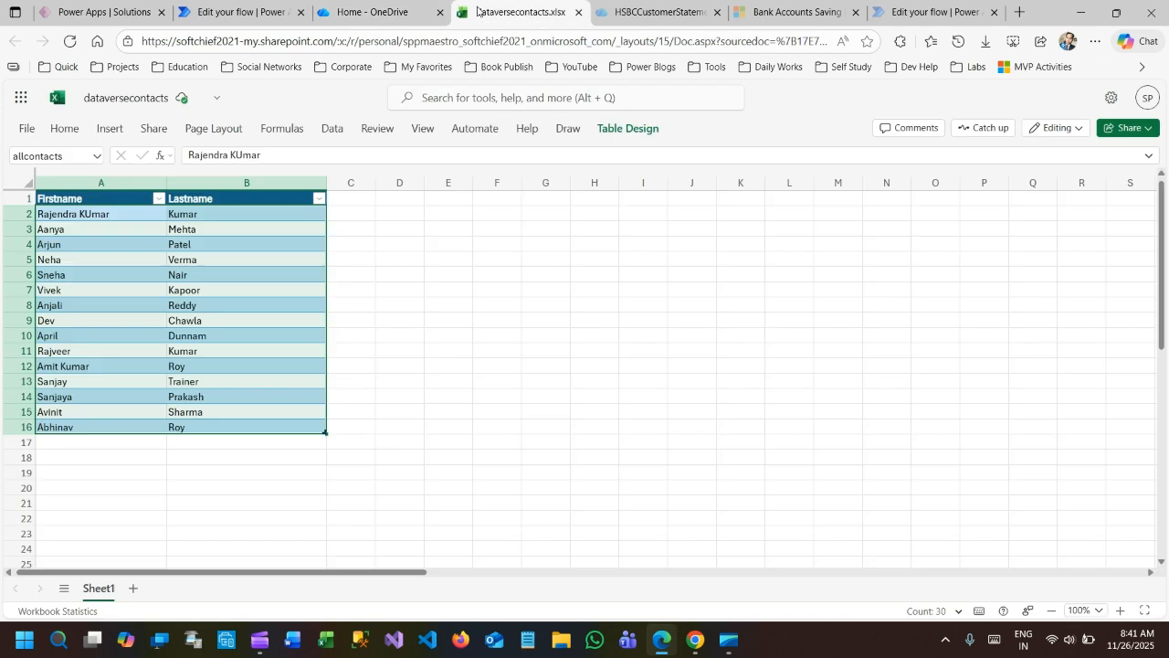
click(448, 287)
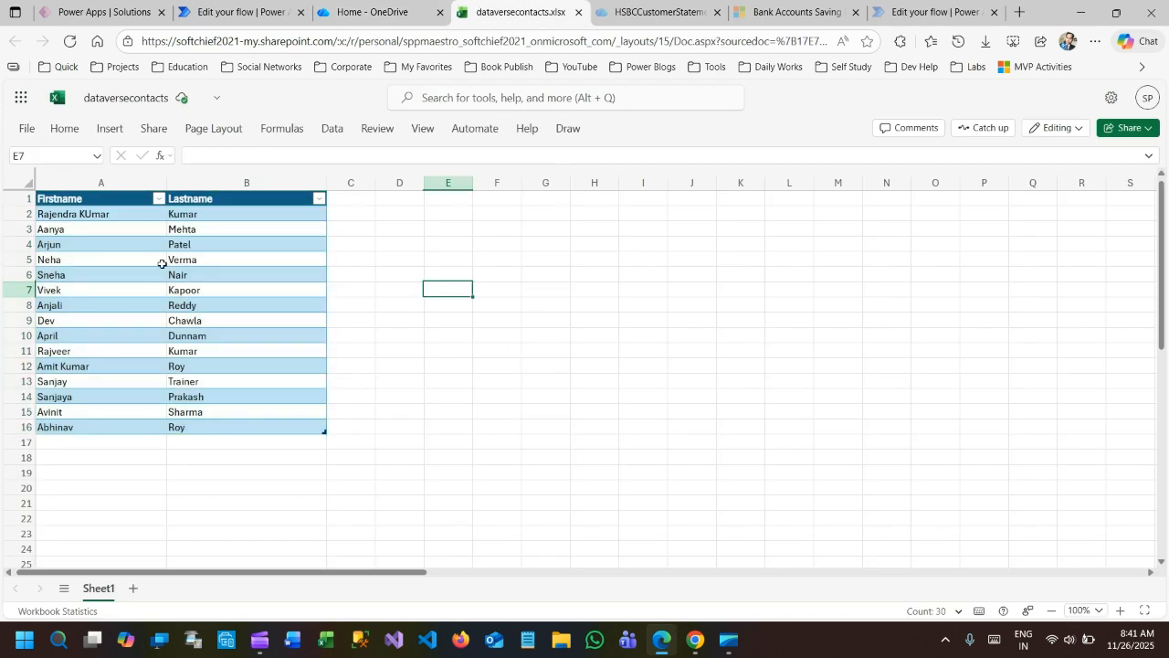
click(101, 212)
drag(100, 212, 284, 423)
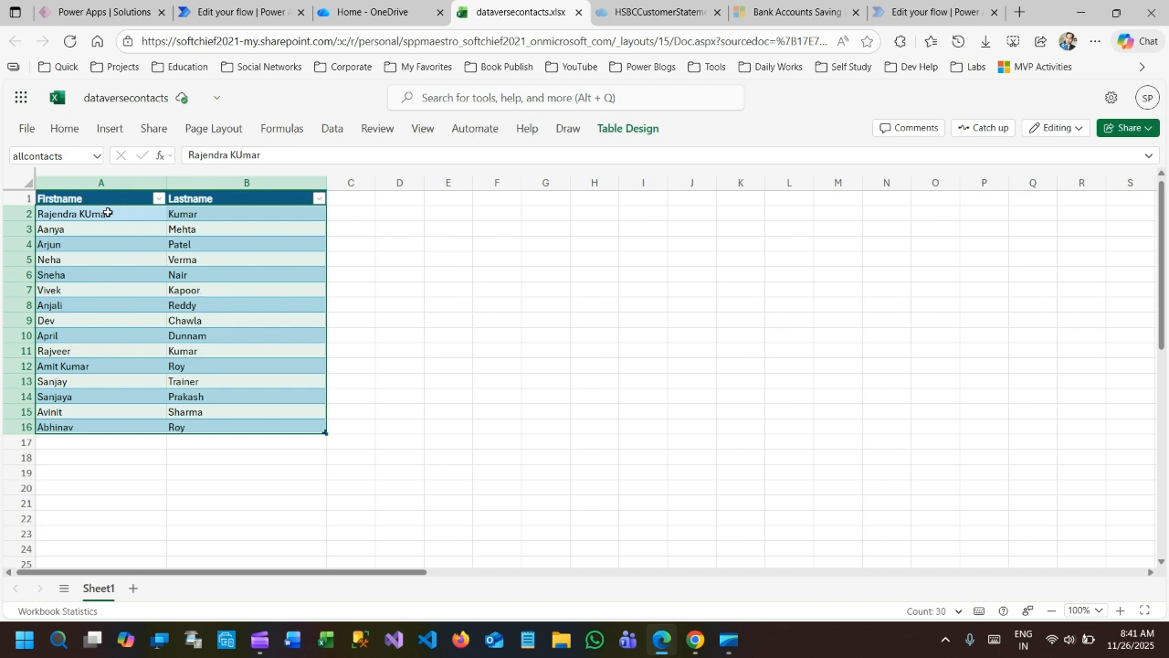
drag(99, 194, 299, 432)
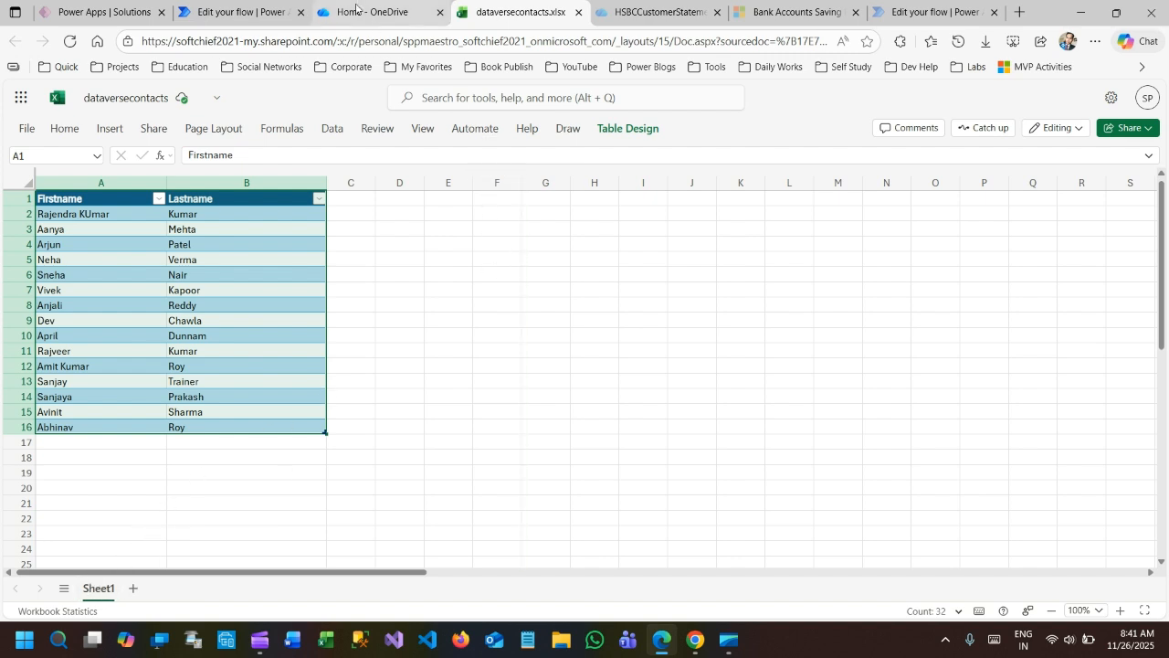
click(254, 11)
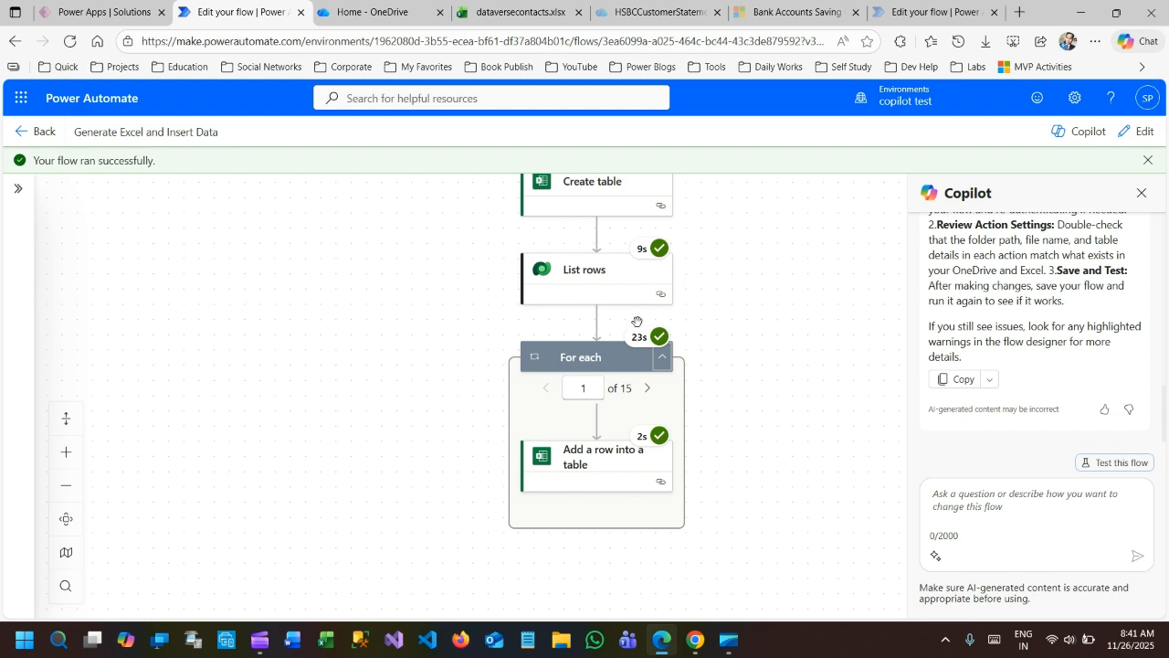